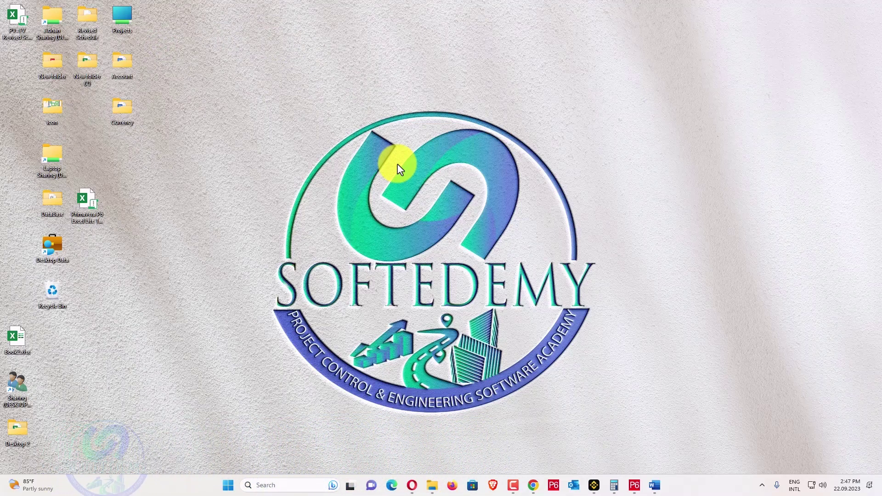
Step: Switch to Primavera P6 and show the Activities view of the Road Construction 02 project
{"action": "left_click", "coordinate": [641, 489]}
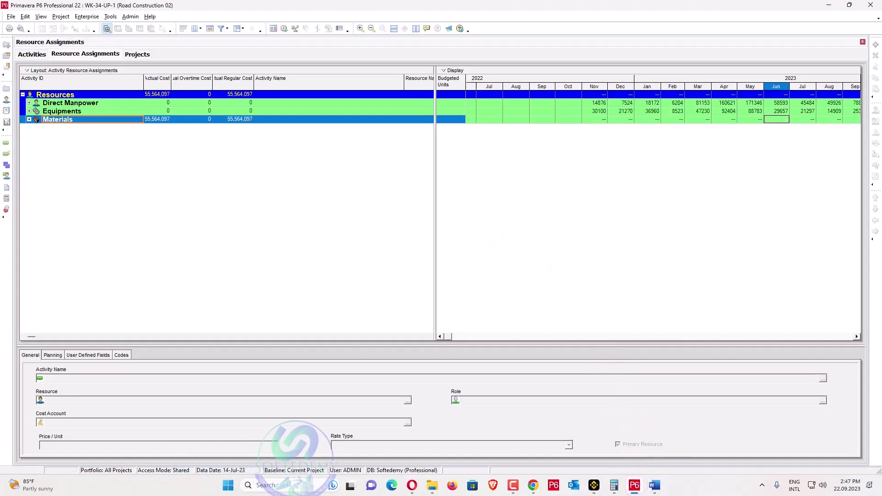
{"action": "left_click", "coordinate": [33, 54]}
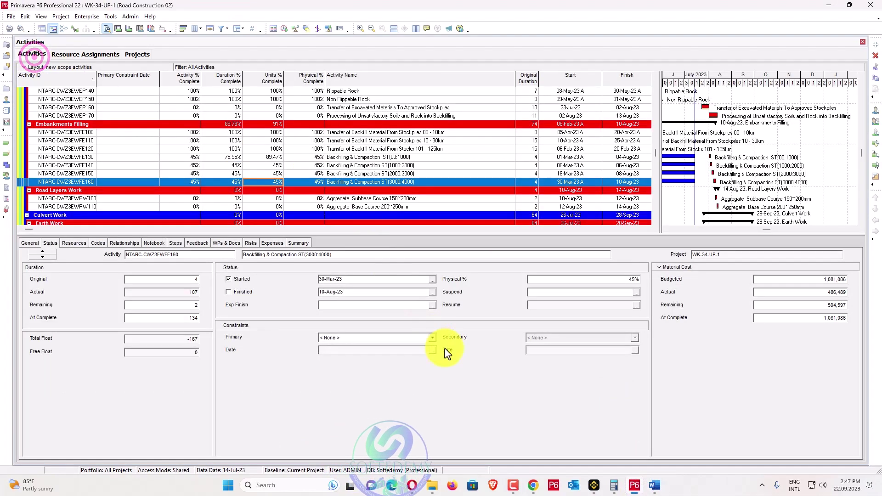
Step: Switch to Chrome to look at the YouTube video on removing actuals and its playback speed options, and minimise the browser
{"action": "left_click", "coordinate": [533, 485]}
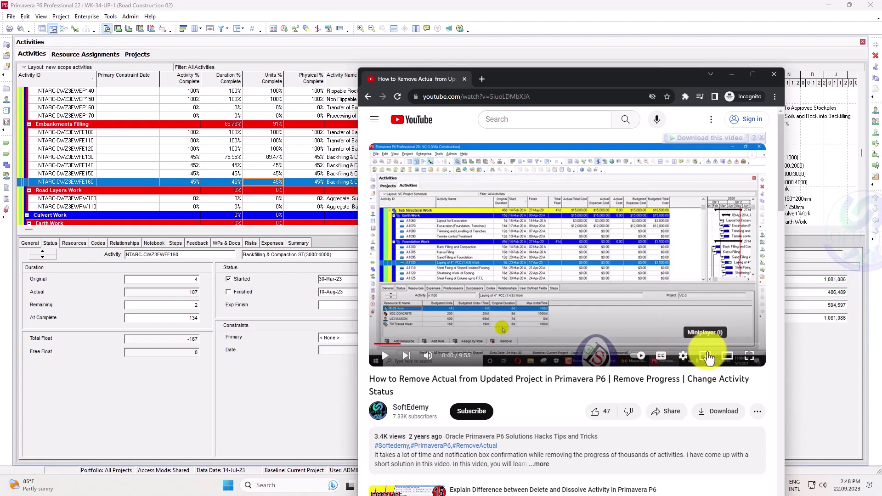
{"action": "left_click", "coordinate": [683, 356]}
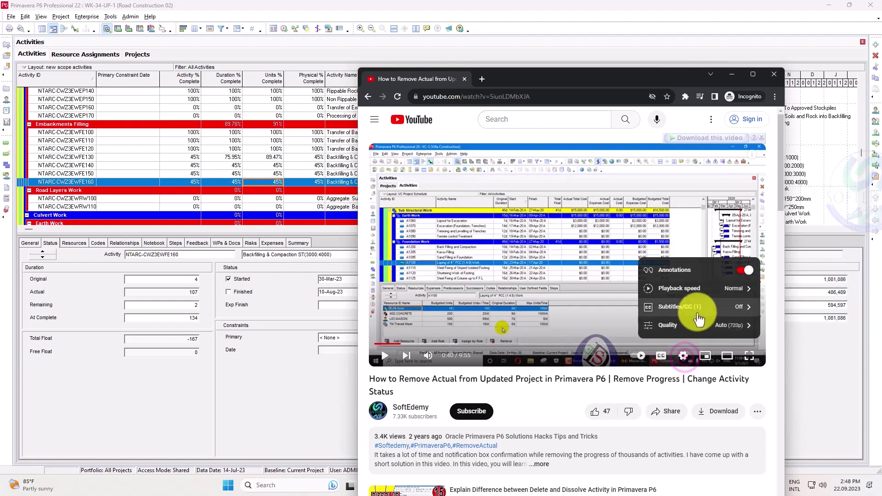
{"action": "left_click", "coordinate": [716, 296]}
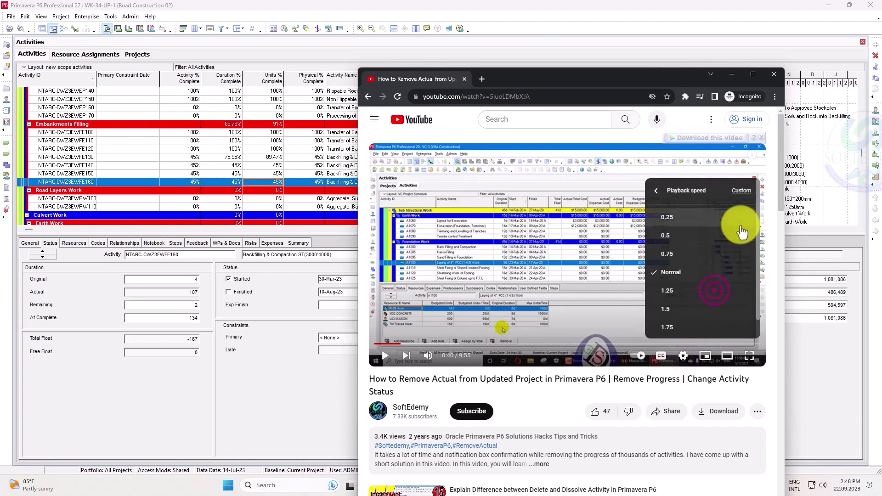
{"action": "left_click", "coordinate": [732, 75]}
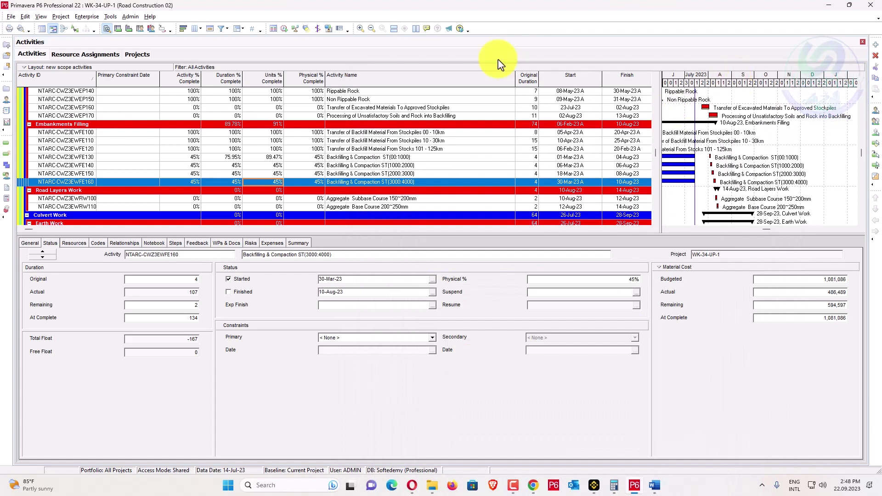
Step: Remove the Activity, Duration, Units and Physical % Complete columns from the selected columns of the activity table
{"action": "right_click", "coordinate": [440, 77]}
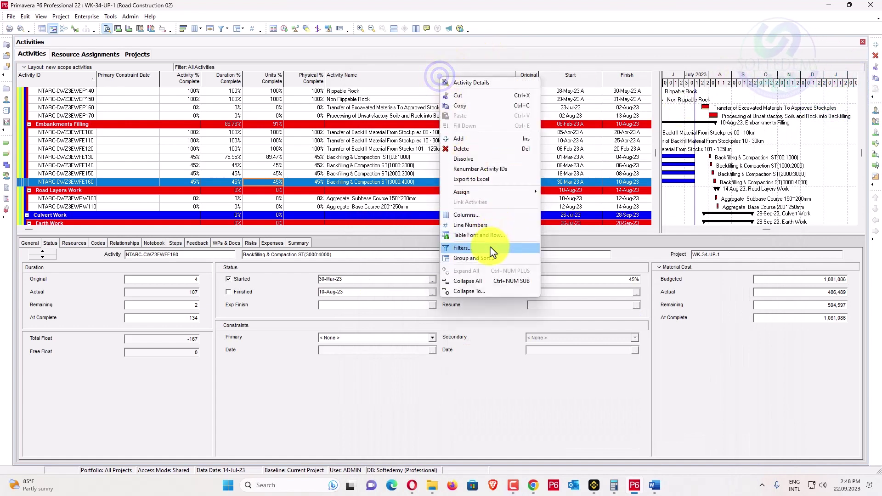
{"action": "left_click", "coordinate": [487, 216]}
{"action": "left_click", "coordinate": [480, 153]}
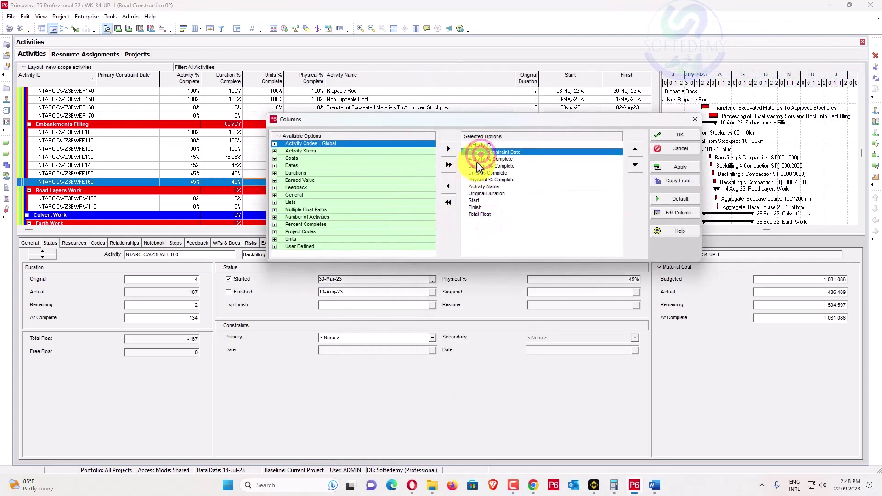
{"action": "left_click", "coordinate": [480, 159]}
{"action": "left_click", "coordinate": [487, 166], "text": "shift"}
{"action": "left_click", "coordinate": [448, 186]}
{"action": "left_click", "coordinate": [448, 185]}
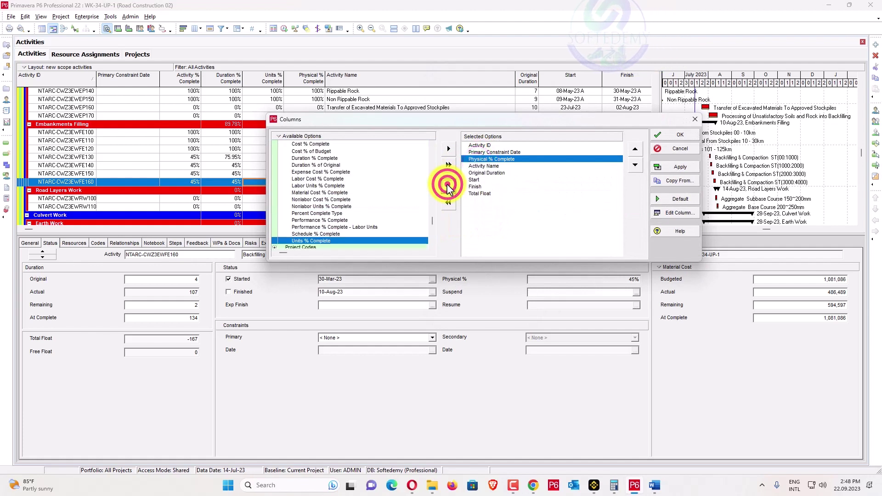
{"action": "left_click", "coordinate": [449, 186]}
Step: Remove the Primary Constraint Date column as well and apply the new column selection to the activity table
{"action": "left_click", "coordinate": [481, 153]}
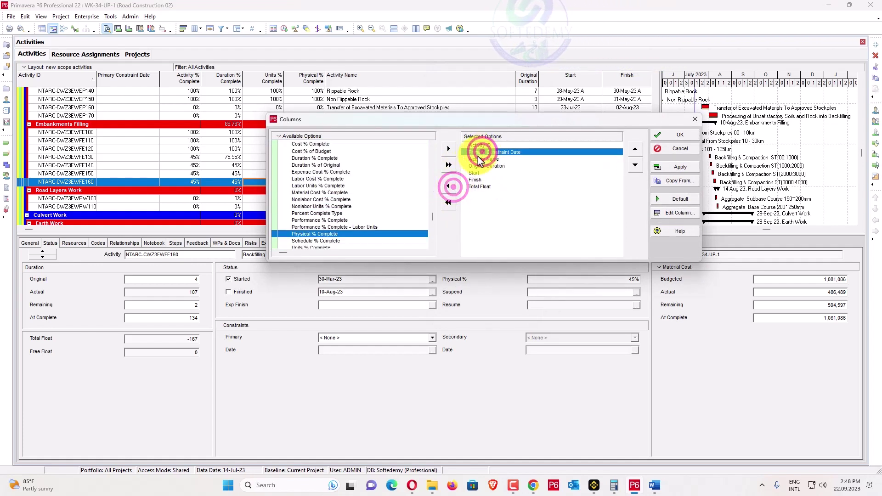
{"action": "left_click", "coordinate": [448, 186]}
{"action": "left_click", "coordinate": [672, 165]}
{"action": "left_click", "coordinate": [671, 135]}
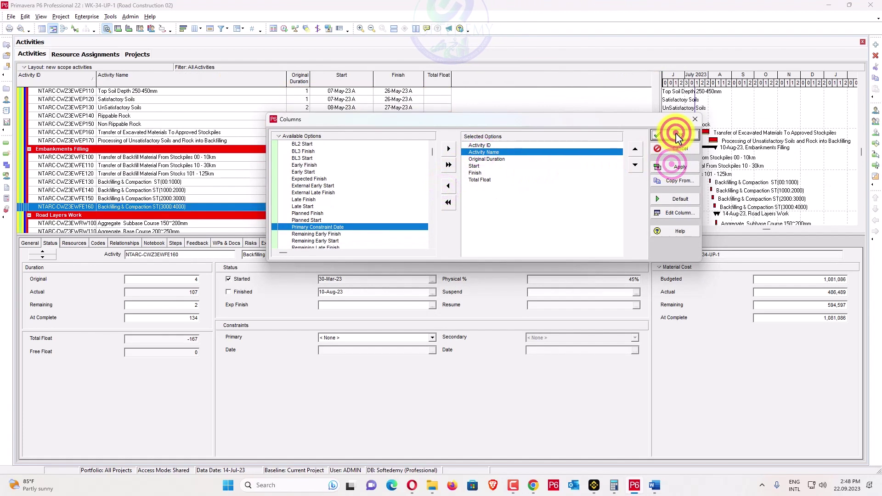
Step: Review the milestones at the beginning of the activity list and the 2023 monthly budgeted units in Resource Assignments
{"action": "left_click", "coordinate": [655, 152]}
{"action": "scroll", "coordinate": [660, 109], "scroll_direction": "up", "scroll_amount": 15}
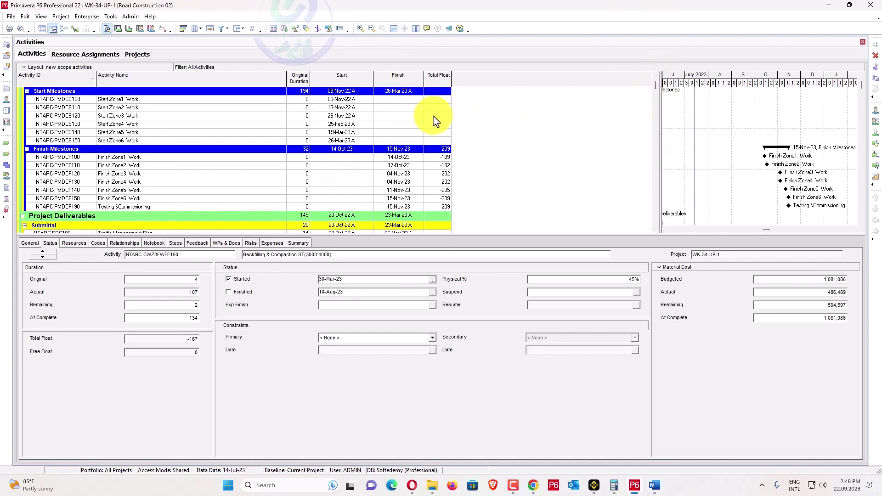
{"action": "scroll", "coordinate": [439, 113], "scroll_direction": "up", "scroll_amount": 5}
{"action": "left_click", "coordinate": [656, 82]}
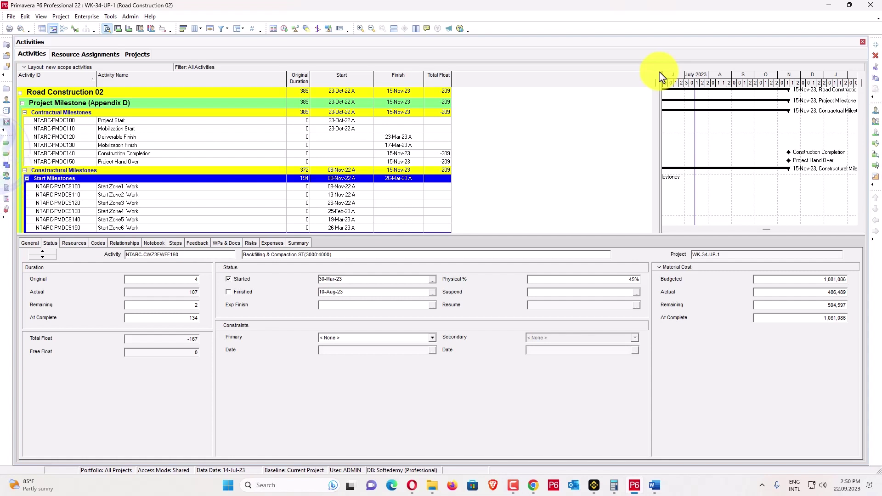
{"action": "left_click", "coordinate": [97, 55]}
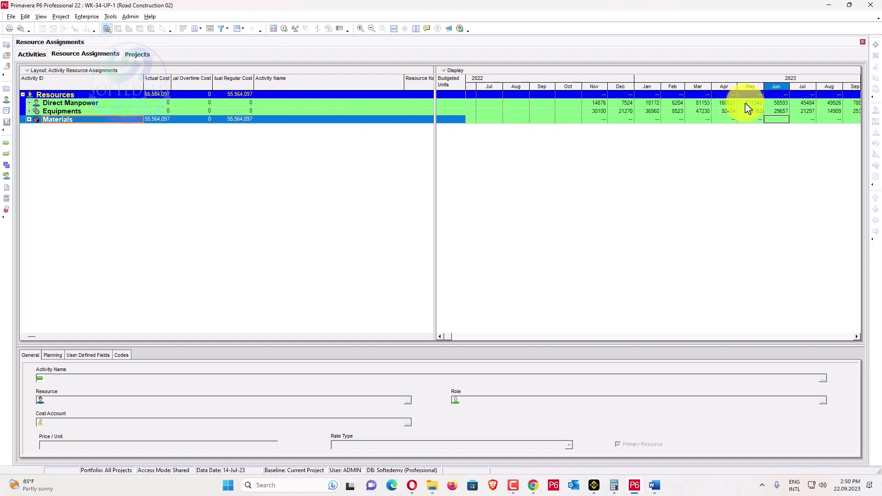
{"action": "left_click", "coordinate": [738, 80]}
{"action": "left_click_drag", "start_coordinate": [738, 80], "coordinate": [566, 128]}
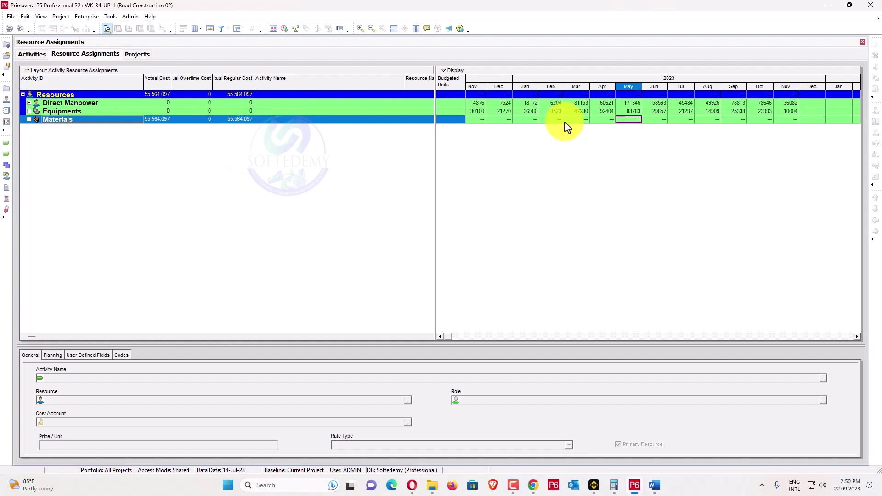
Step: Check the baselines assigned to project WK-34-UP-1 without changing them, and examine the monthly budgeted units from 2022 onwards
{"action": "double_click", "coordinate": [91, 18]}
{"action": "left_click_drag", "start_coordinate": [662, 178], "coordinate": [115, 12]}
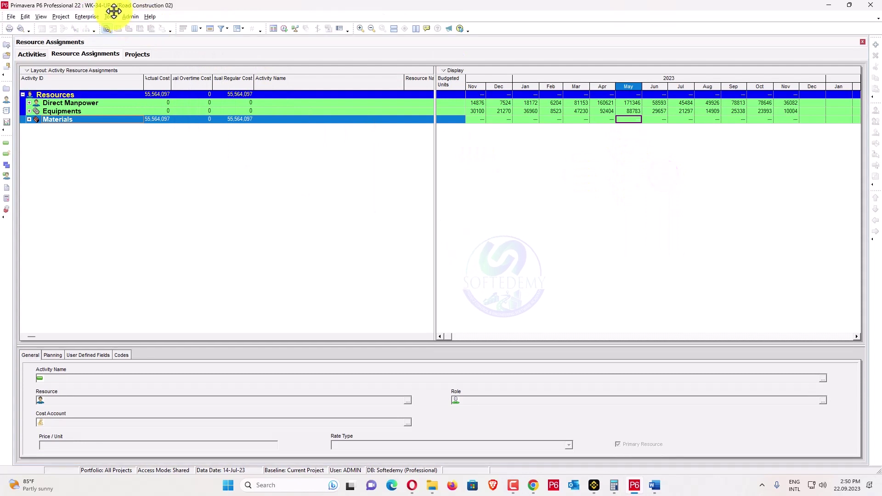
{"action": "left_click", "coordinate": [84, 16]}
{"action": "mouse_move", "coordinate": [61, 16]}
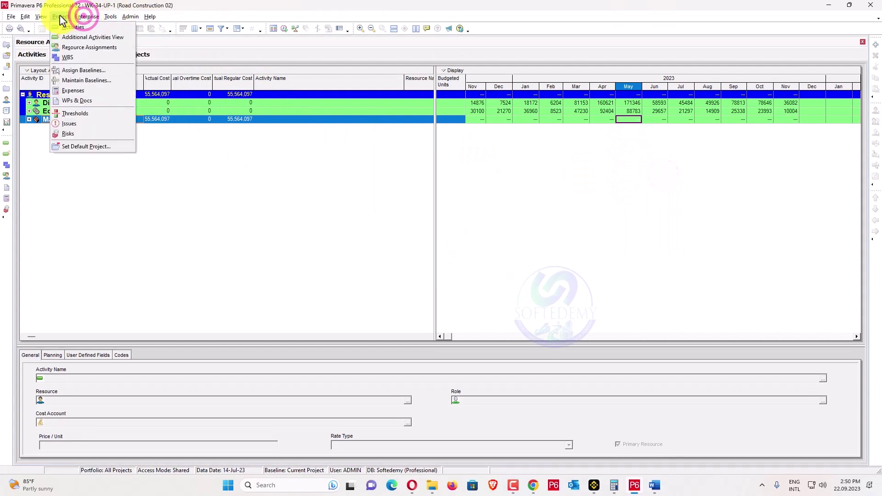
{"action": "left_click", "coordinate": [93, 70]}
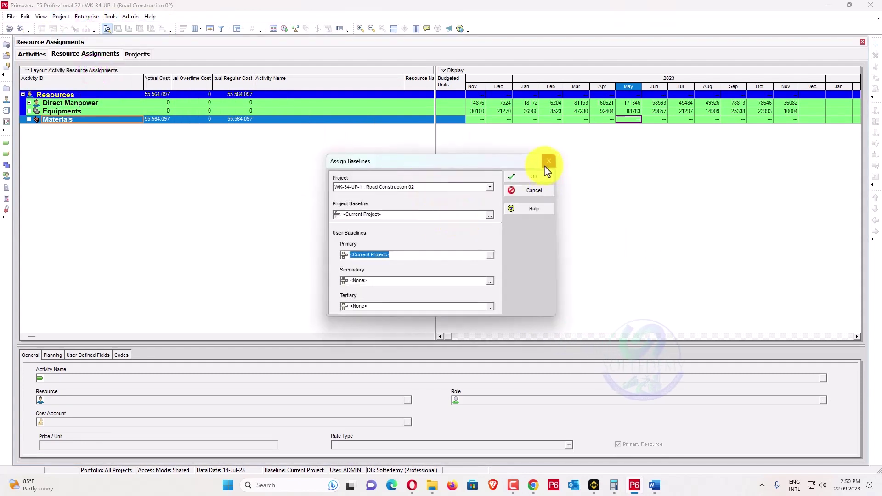
{"action": "left_click", "coordinate": [548, 162]}
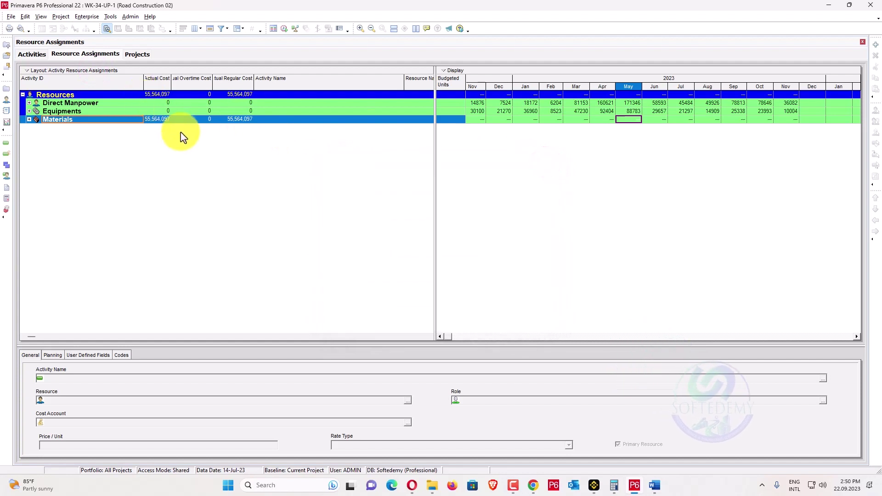
{"action": "left_click_drag", "start_coordinate": [500, 87], "coordinate": [621, 90]}
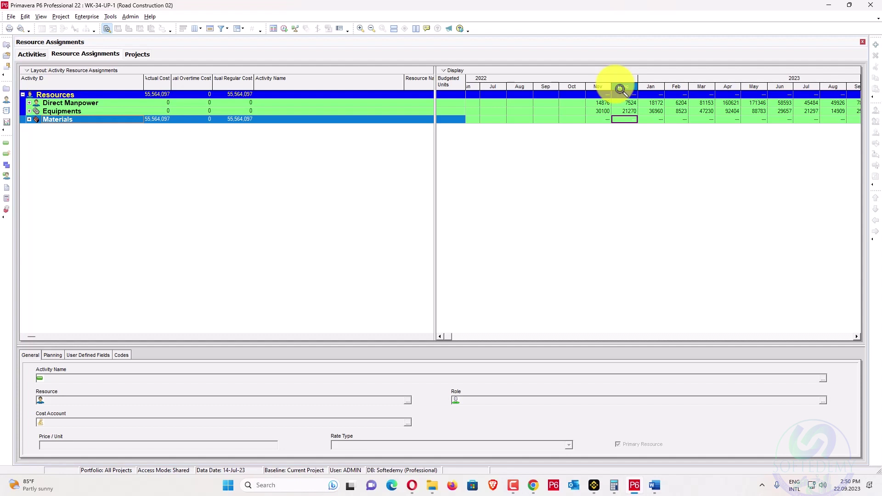
{"action": "left_click", "coordinate": [622, 89]}
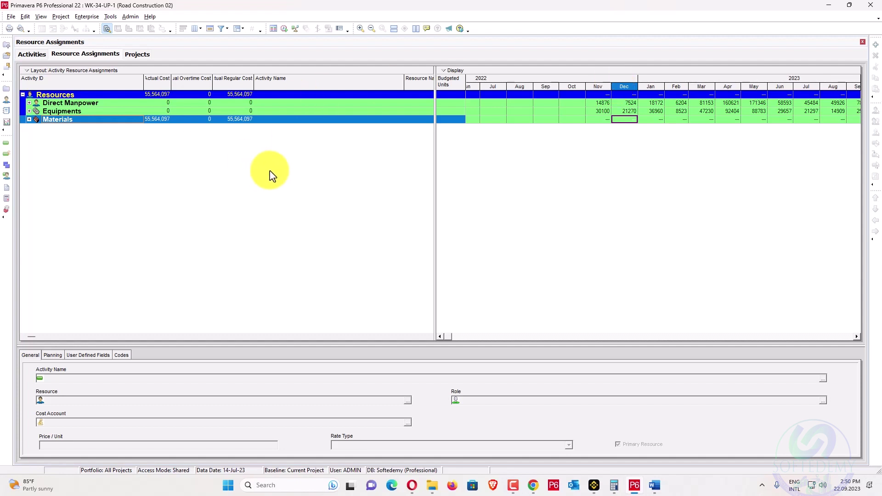
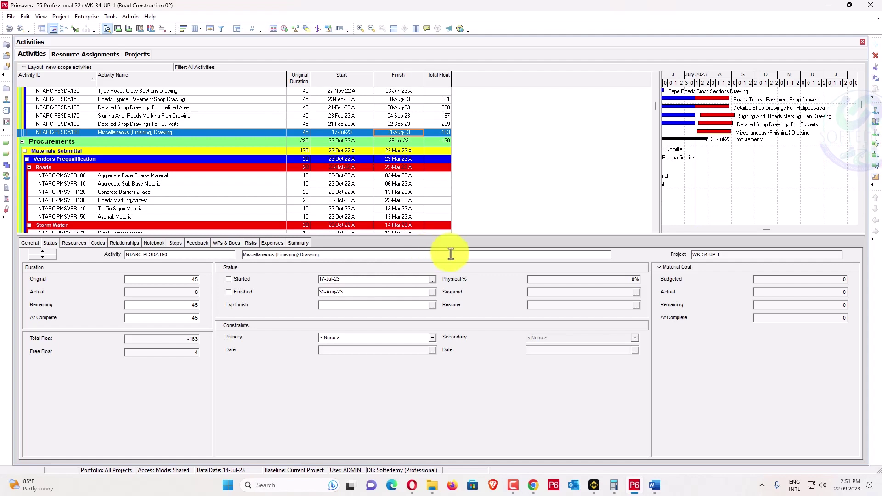
Step: Clear the Started status of activity NTARC-PESDA180, Detailed Shop Drawings For Culverts
{"action": "left_click", "coordinate": [414, 125]}
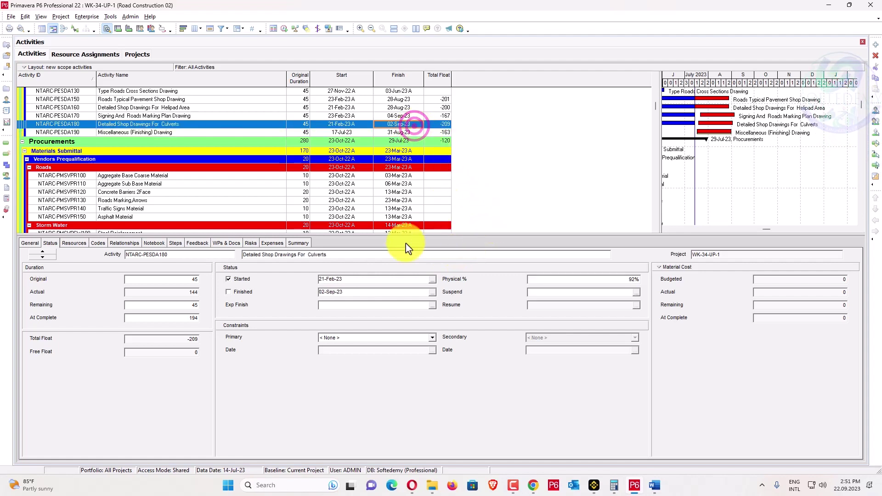
{"action": "left_click", "coordinate": [246, 278]}
{"action": "left_click", "coordinate": [421, 255]}
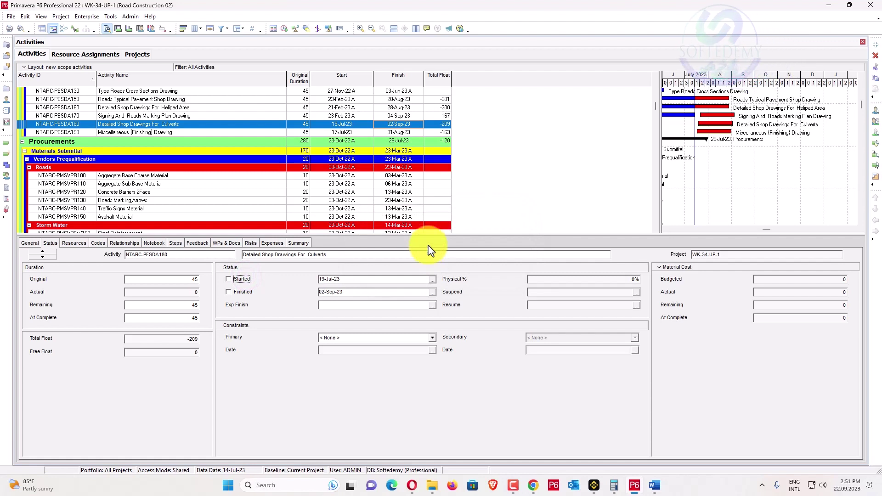
Step: Try to clear the Started status of activity NTARC-CWZ1EWFE160, Backfilling & Compaction ST(3000:4000), in the Zone 1 construction works
{"action": "left_click", "coordinate": [434, 116]}
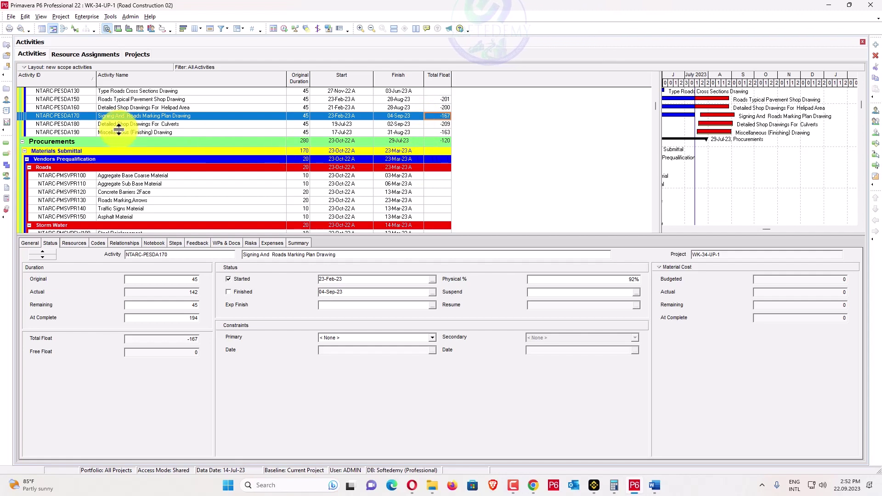
{"action": "scroll", "coordinate": [123, 135], "scroll_direction": "up", "scroll_amount": 3}
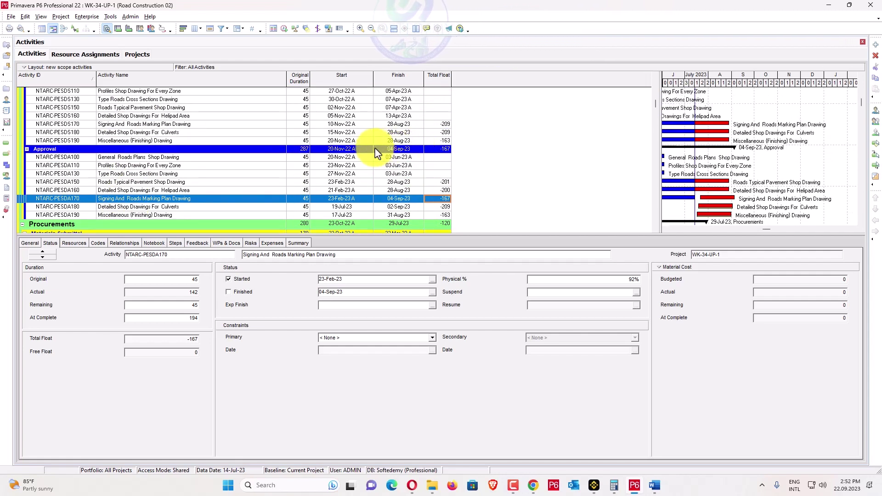
{"action": "scroll", "coordinate": [370, 149], "scroll_direction": "up", "scroll_amount": 2}
{"action": "scroll", "coordinate": [374, 148], "scroll_direction": "down", "scroll_amount": 5}
{"action": "scroll", "coordinate": [441, 147], "scroll_direction": "down", "scroll_amount": 10}
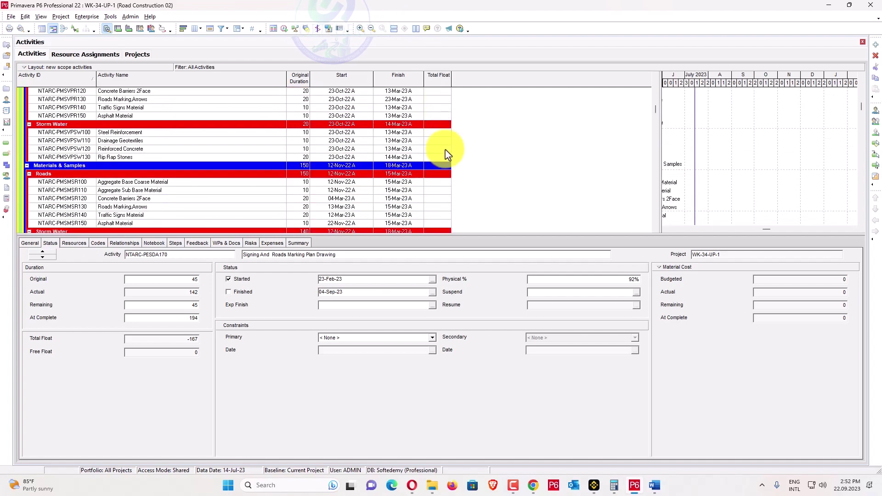
{"action": "scroll", "coordinate": [448, 151], "scroll_direction": "down", "scroll_amount": 15}
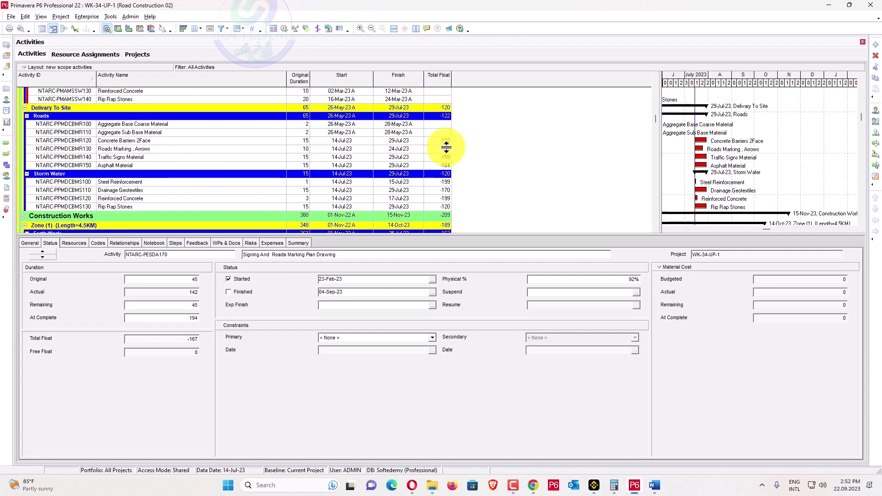
{"action": "scroll", "coordinate": [447, 145], "scroll_direction": "down", "scroll_amount": 2}
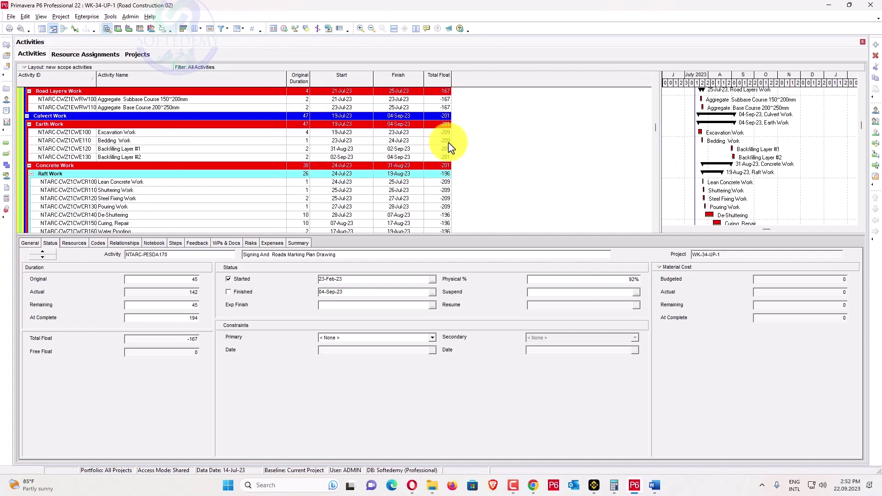
{"action": "scroll", "coordinate": [448, 140], "scroll_direction": "up", "scroll_amount": 3}
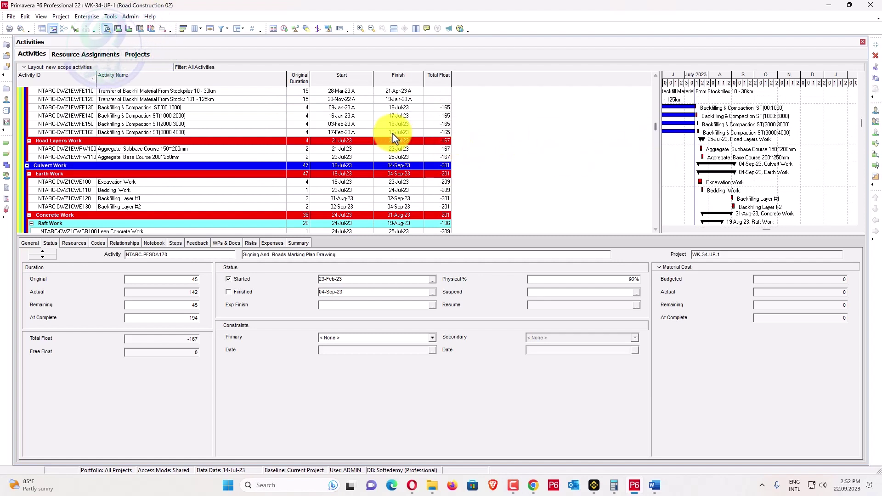
{"action": "left_click", "coordinate": [374, 132]}
{"action": "left_click", "coordinate": [235, 283]}
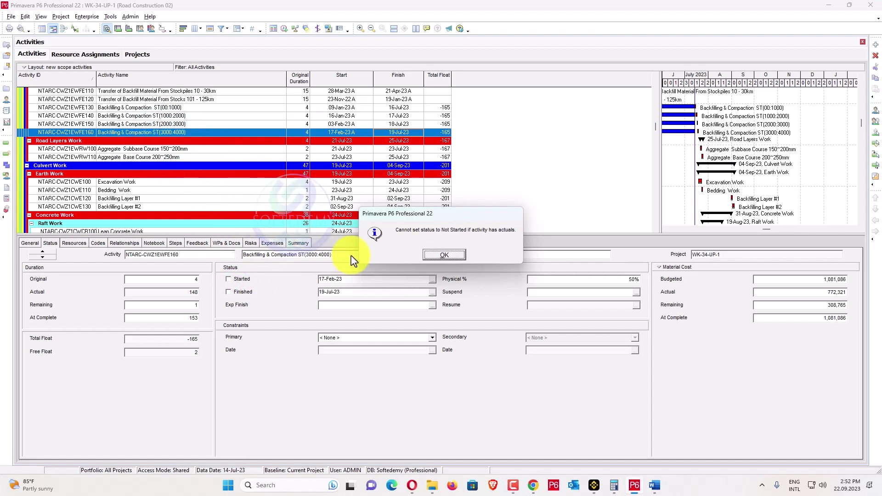
{"action": "left_click", "coordinate": [443, 255]}
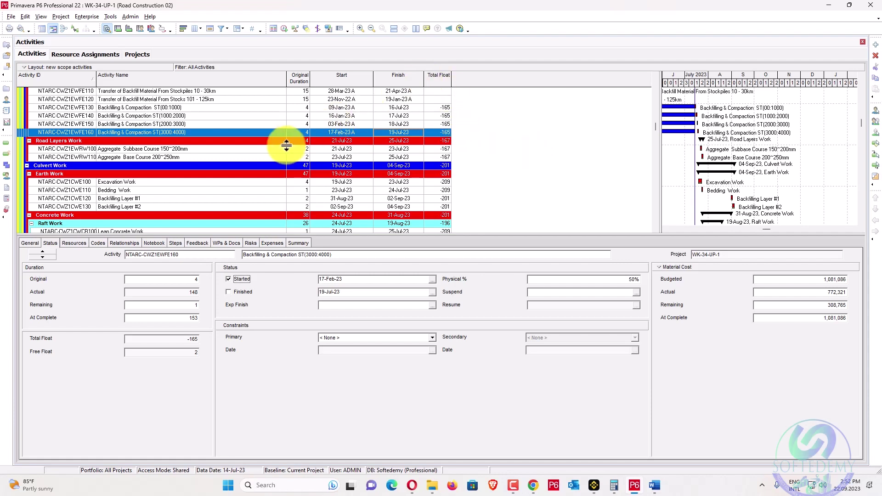
Step: Open the existing global change (Global Change)5 for modification and name it Remove Progress
{"action": "left_click", "coordinate": [112, 17]}
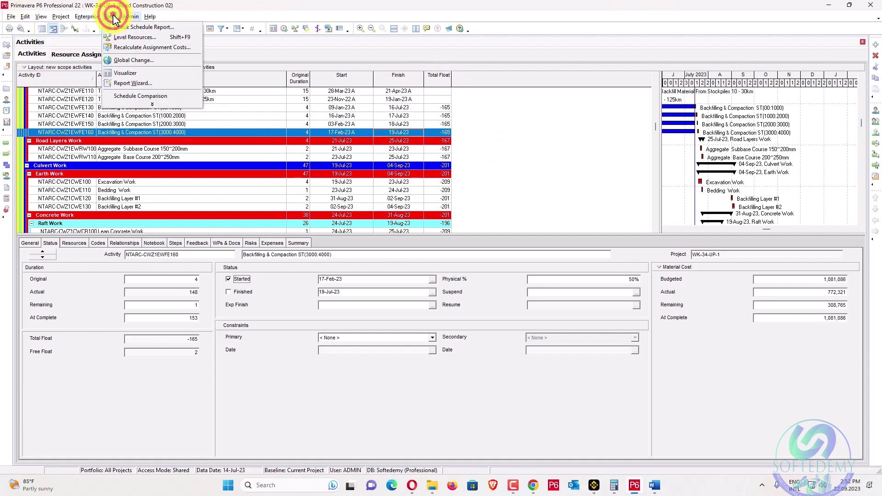
{"action": "left_click", "coordinate": [131, 59]}
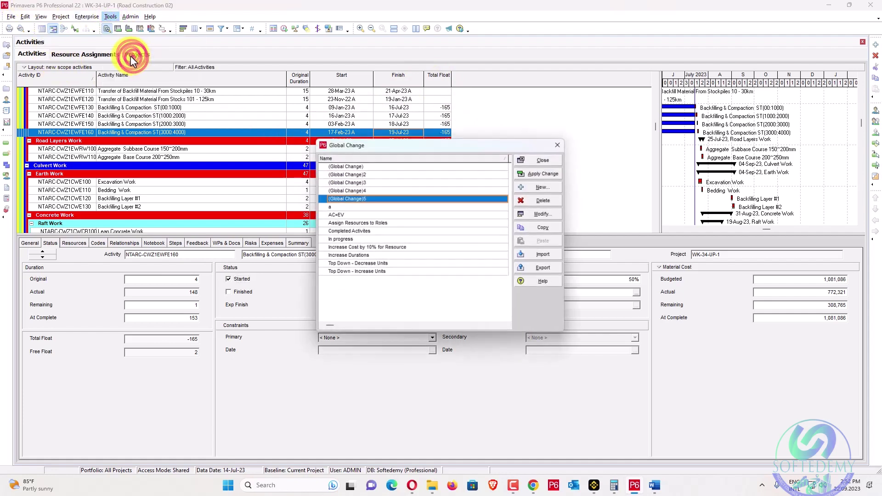
{"action": "left_click", "coordinate": [535, 214]}
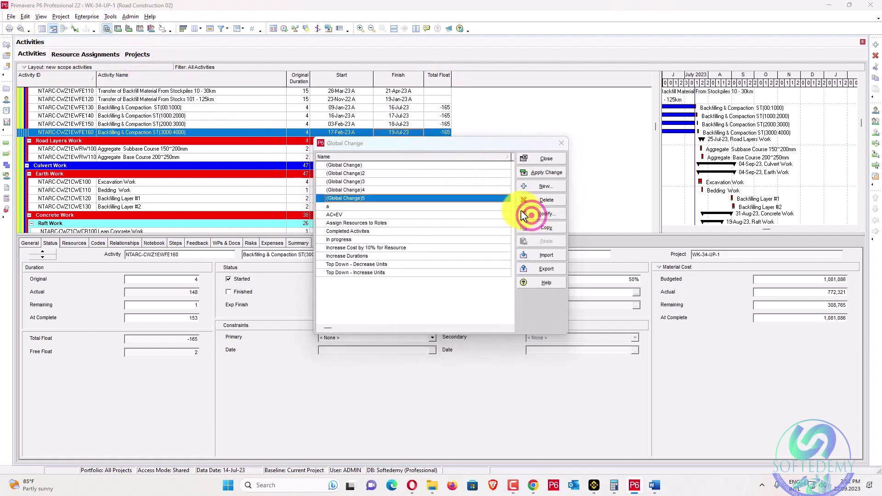
{"action": "left_click", "coordinate": [479, 156]}
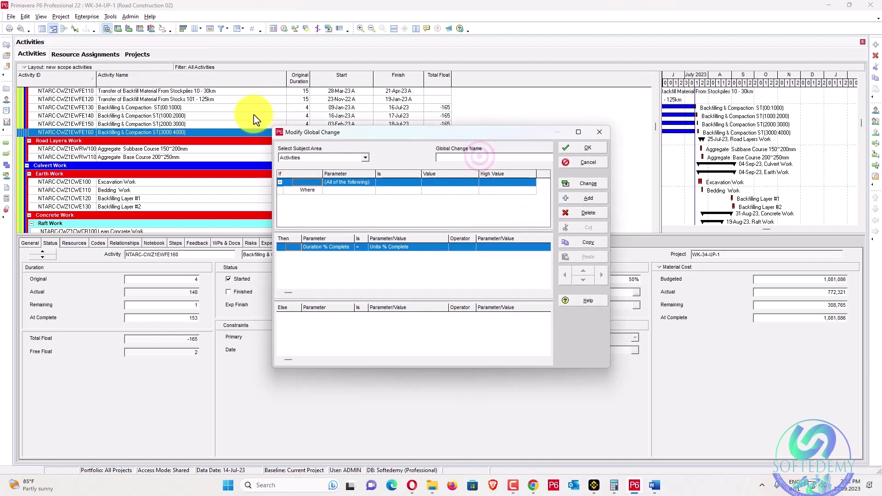
{"action": "type", "text": "Remove "}
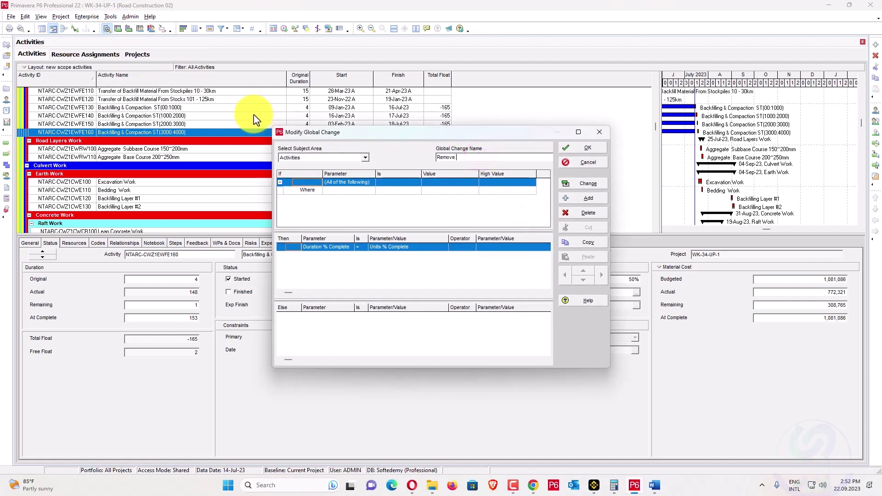
{"action": "type", "text": "Progress"}
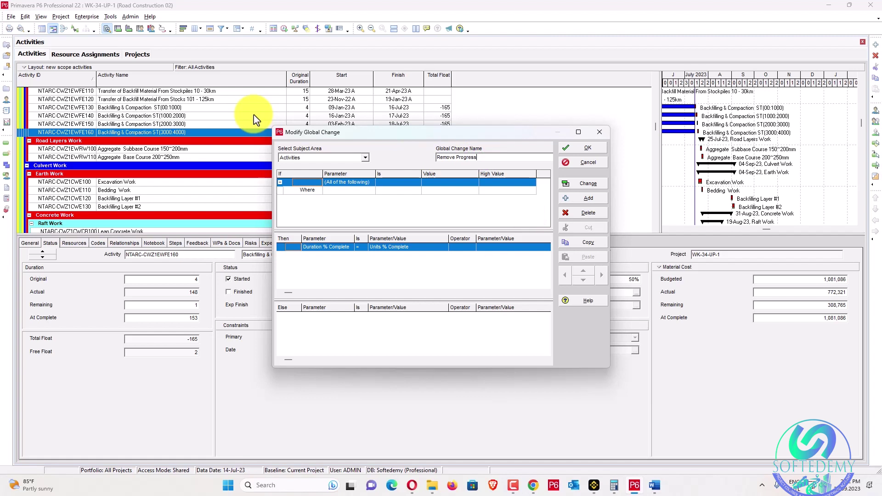
Step: Set the global change's If condition to Activity Status equals Completed
{"action": "left_click", "coordinate": [381, 193]}
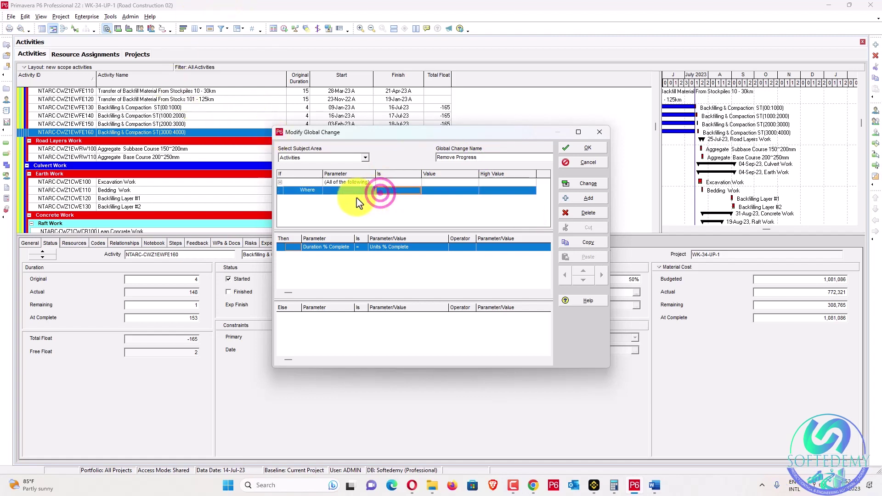
{"action": "left_click", "coordinate": [355, 194]}
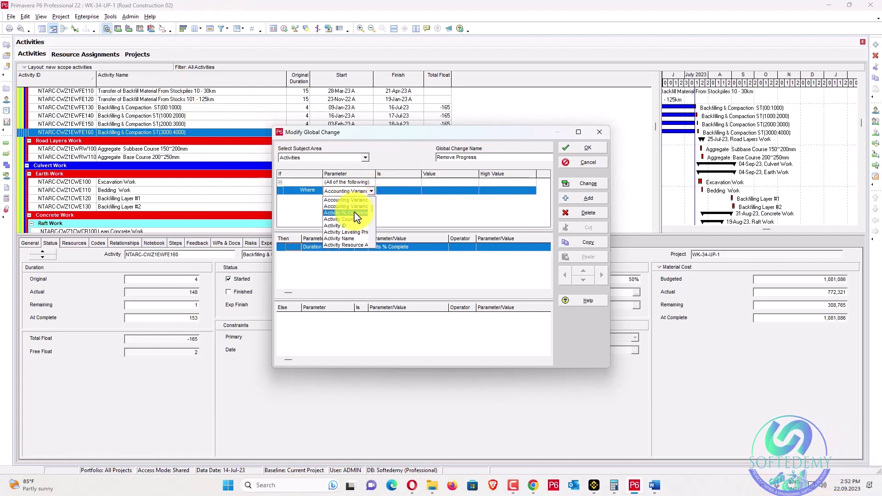
{"action": "scroll", "coordinate": [351, 239], "scroll_direction": "down", "scroll_amount": 2}
{"action": "left_click", "coordinate": [352, 239]}
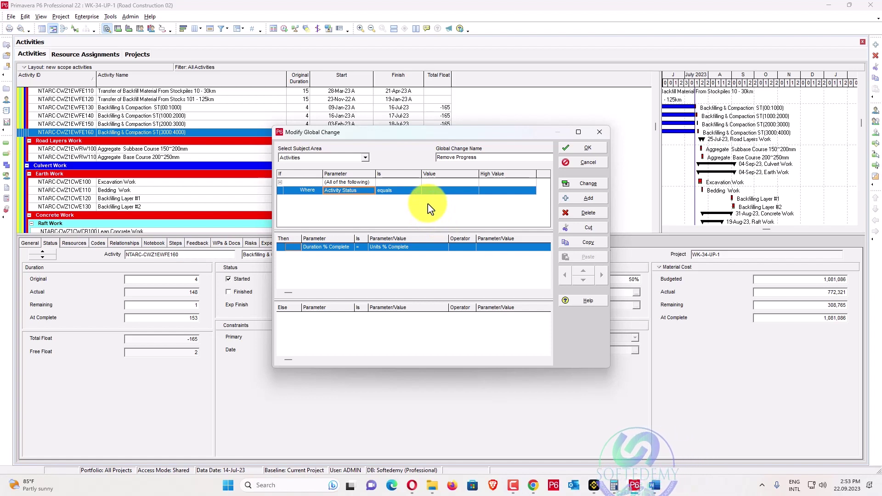
{"action": "left_click", "coordinate": [442, 189]}
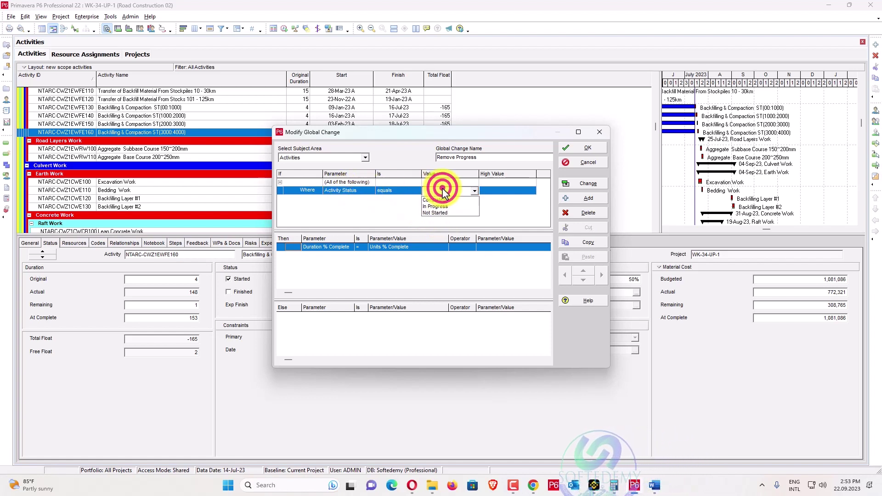
{"action": "left_click", "coordinate": [442, 201]}
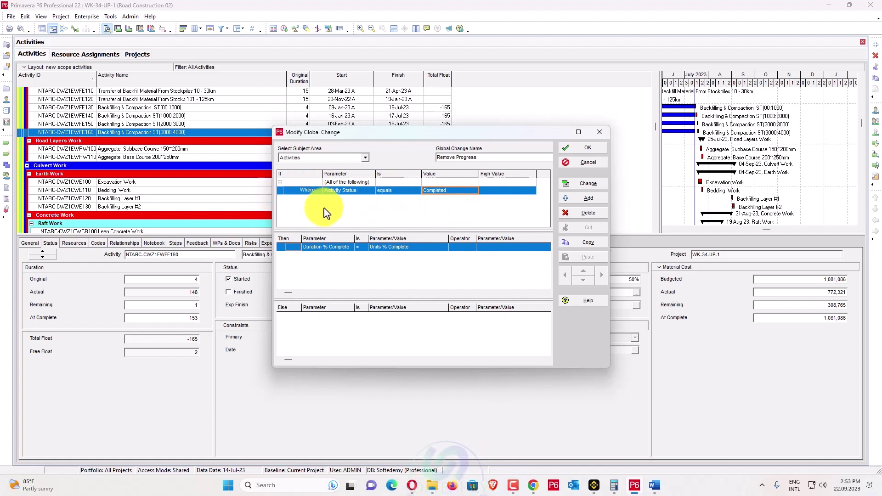
Step: Replace the Then statement with Activity Status = In Progress
{"action": "left_click", "coordinate": [333, 250]}
{"action": "scroll", "coordinate": [333, 254], "scroll_direction": "up", "scroll_amount": 5}
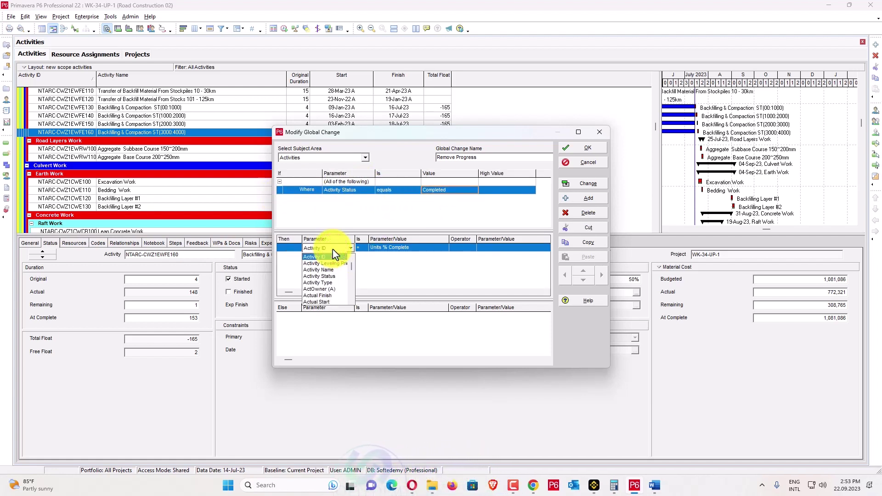
{"action": "left_click", "coordinate": [332, 276]}
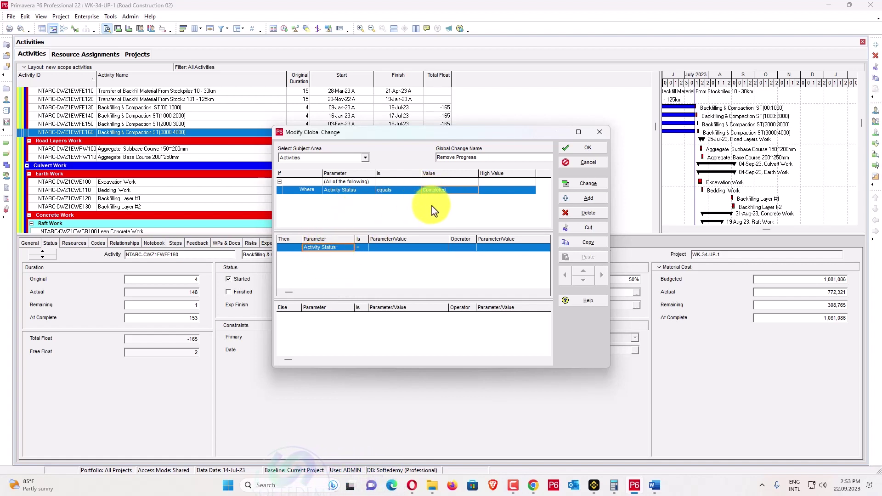
{"action": "left_click", "coordinate": [396, 249]}
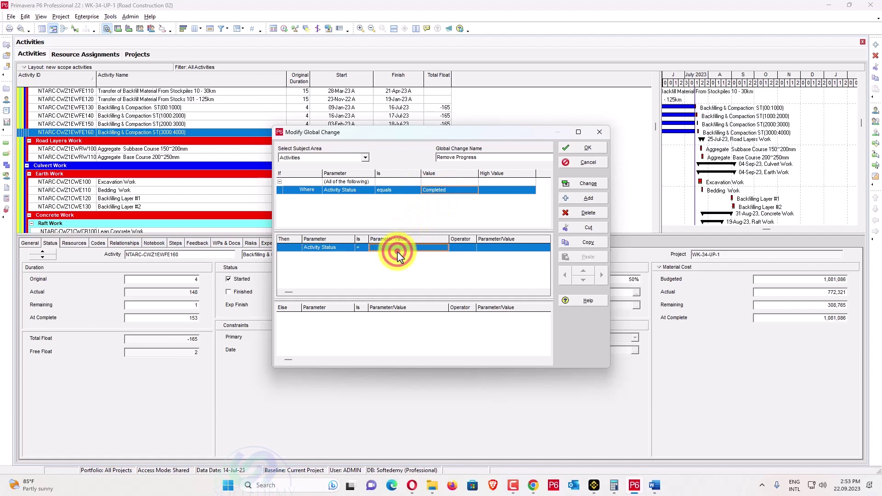
{"action": "left_click", "coordinate": [398, 264]}
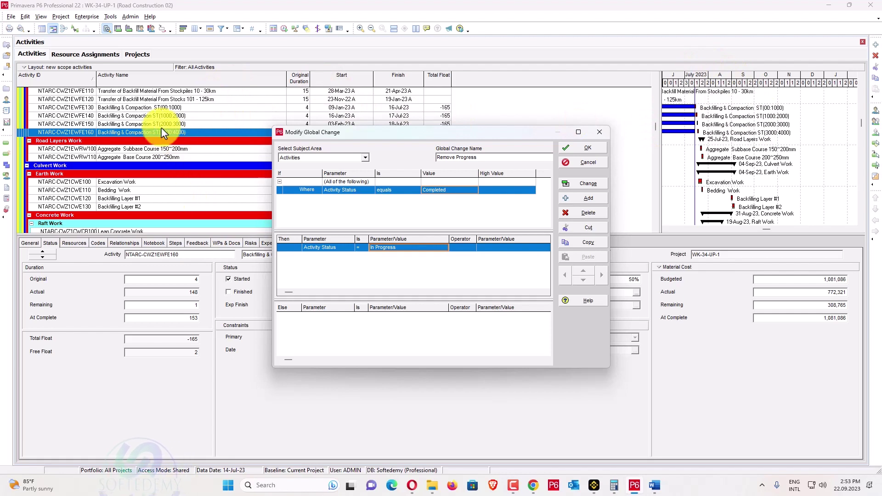
Step: Run the Remove Progress change, check the report and commit the changes without saving the log file
{"action": "left_click", "coordinate": [592, 185]}
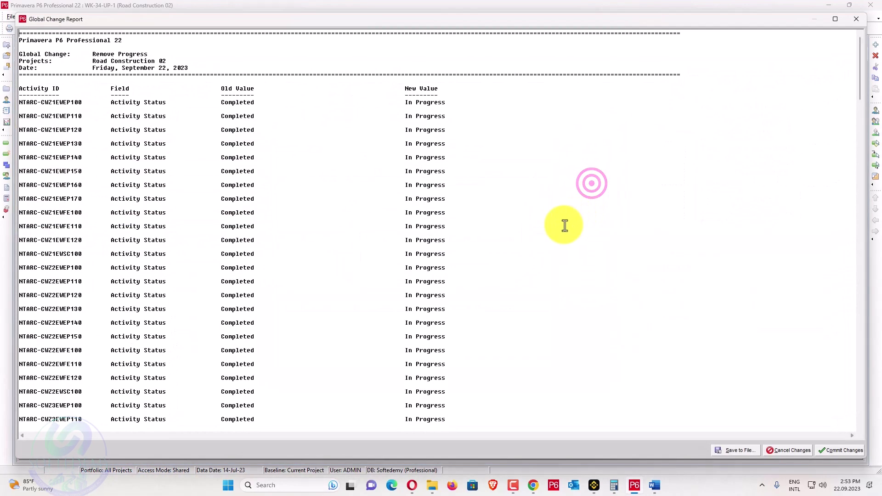
{"action": "scroll", "coordinate": [191, 263], "scroll_direction": "down", "scroll_amount": 8}
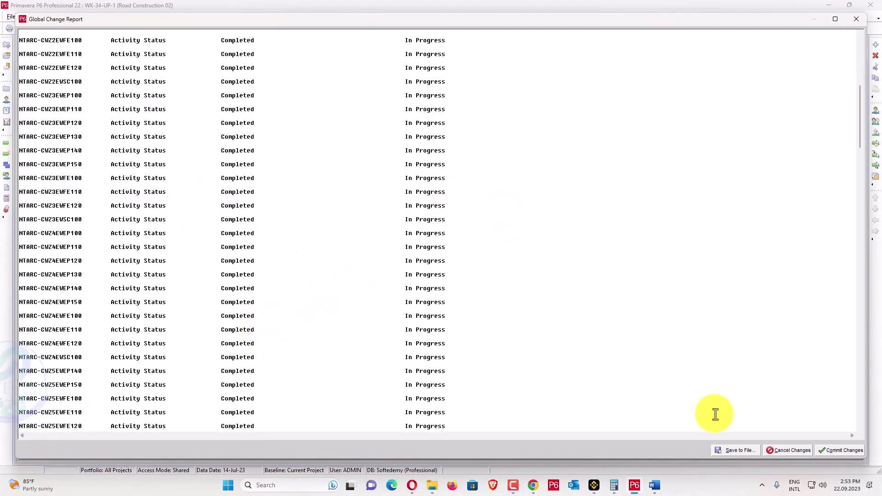
{"action": "left_click", "coordinate": [853, 447]}
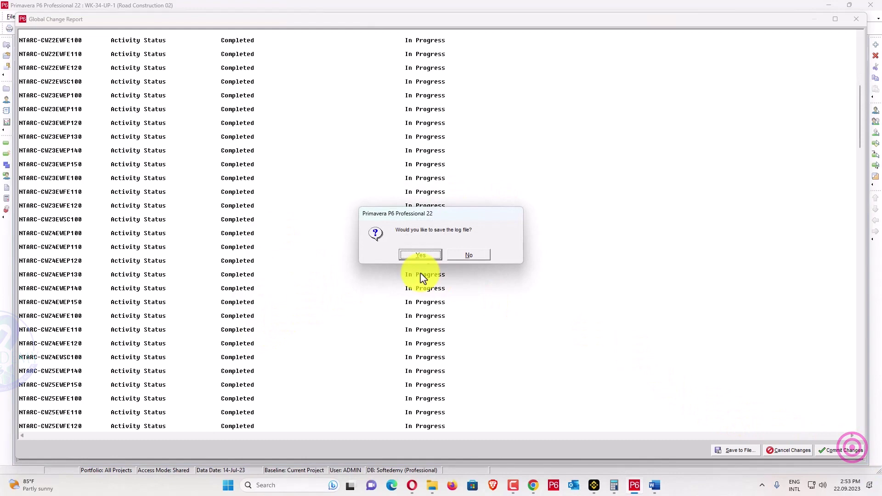
{"action": "left_click", "coordinate": [463, 261]}
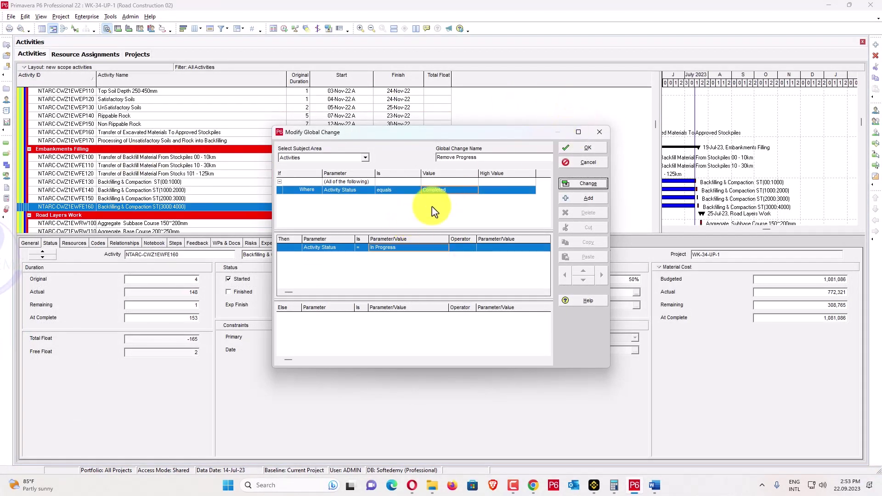
Step: Switch the If condition to Activity Status equals In Progress and make Duration % Complete the Then parameter
{"action": "left_click", "coordinate": [450, 194]}
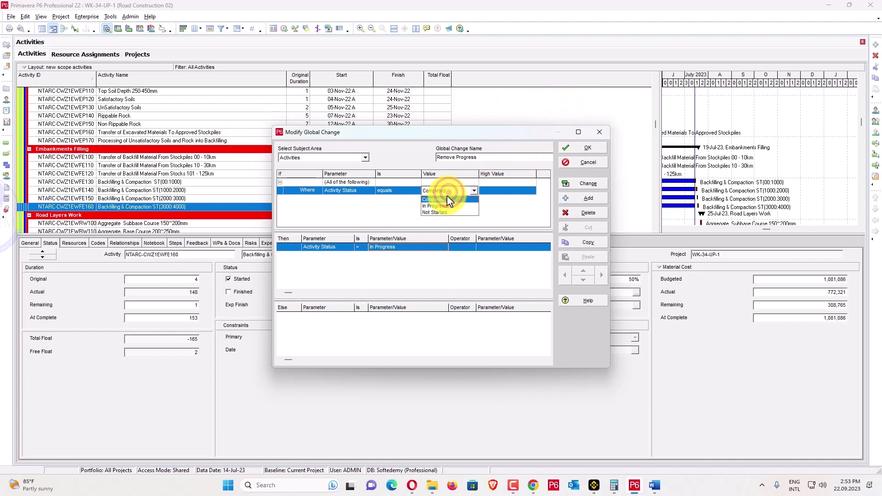
{"action": "left_click", "coordinate": [434, 207]}
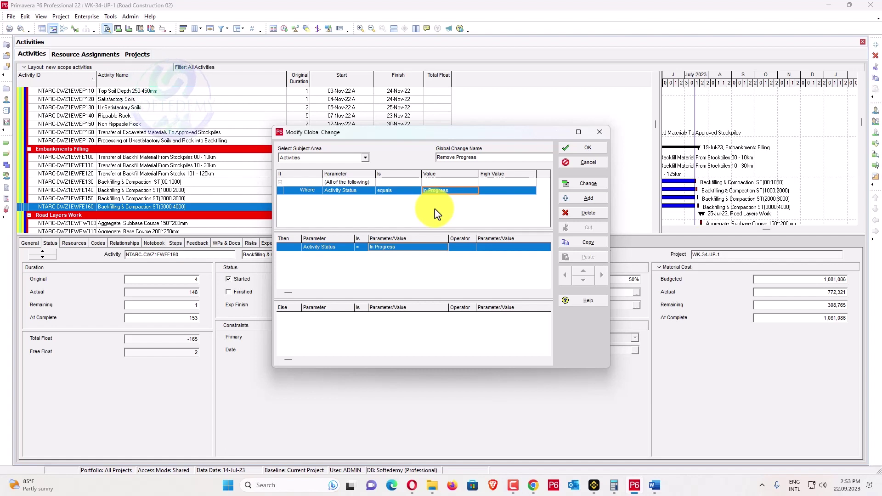
{"action": "left_click", "coordinate": [403, 248]}
{"action": "left_click", "coordinate": [335, 248]}
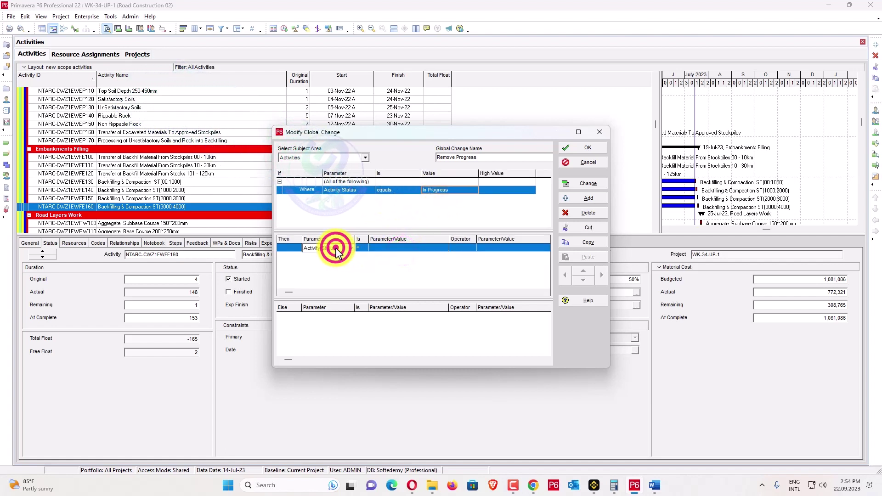
{"action": "left_click", "coordinate": [336, 248]}
{"action": "scroll", "coordinate": [329, 275], "scroll_direction": "down", "scroll_amount": 10}
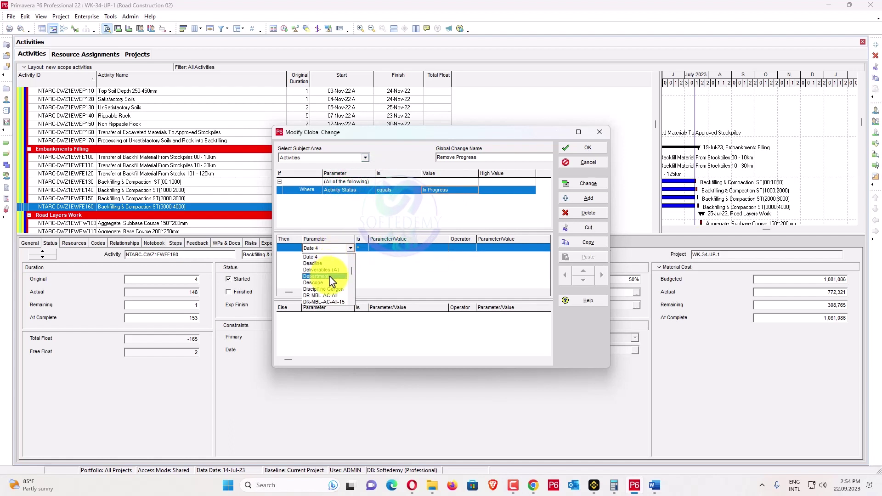
{"action": "scroll", "coordinate": [333, 289], "scroll_direction": "down", "scroll_amount": 1}
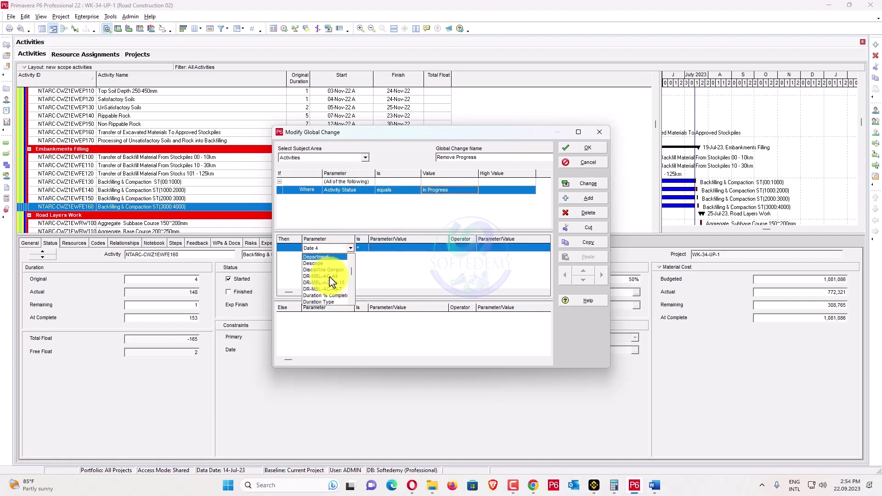
{"action": "left_click", "coordinate": [332, 296]}
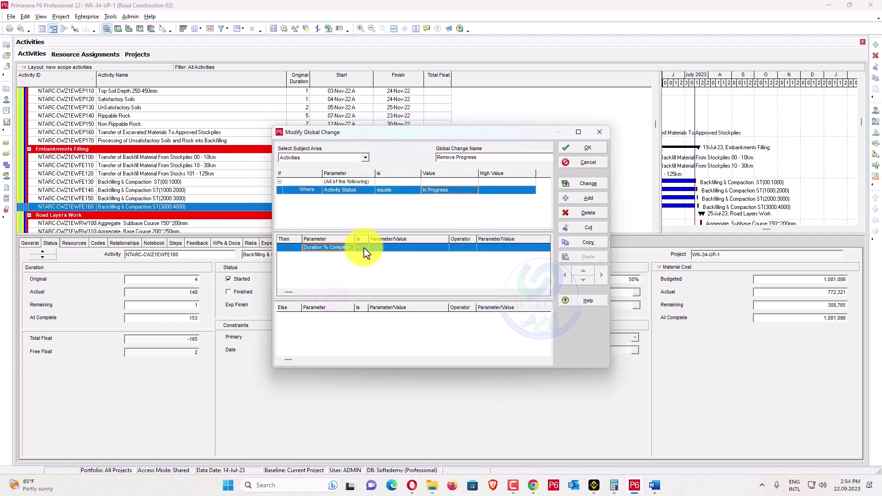
Step: Assign a custom value of 0% to Duration % Complete in the Then statement
{"action": "left_click", "coordinate": [383, 247]}
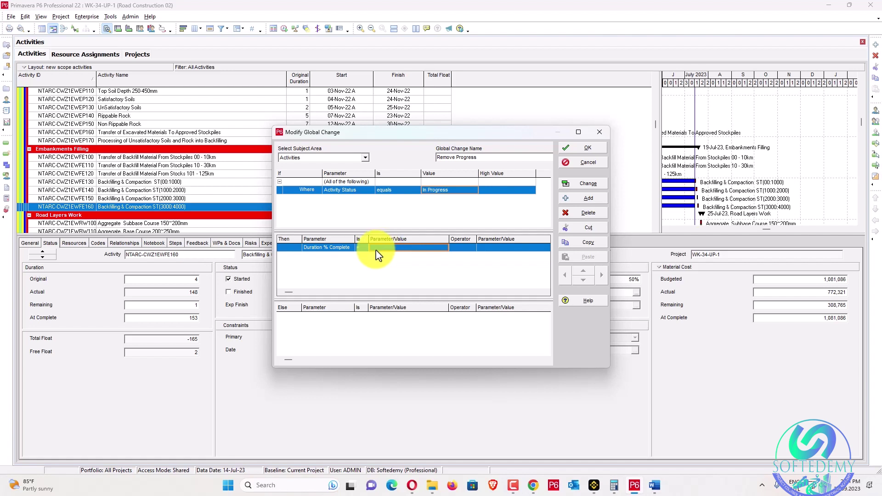
{"action": "left_click", "coordinate": [376, 252]}
{"action": "left_click", "coordinate": [376, 253]}
{"action": "left_click", "coordinate": [382, 253]}
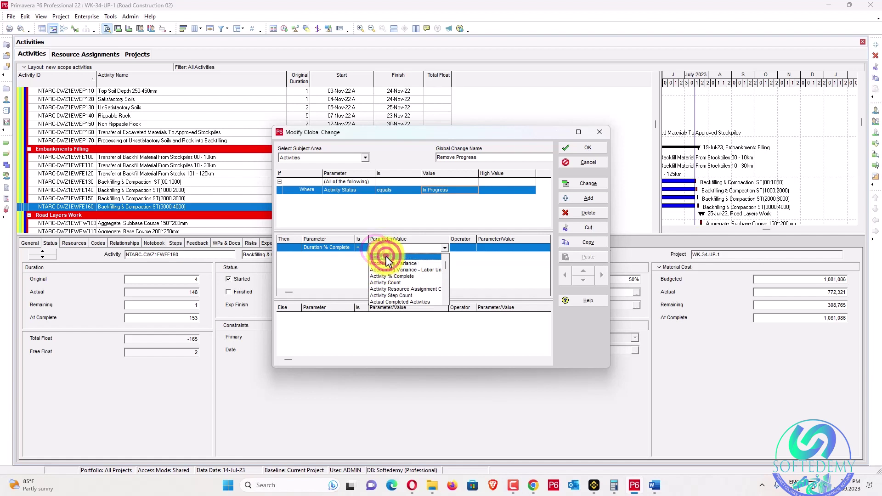
{"action": "left_click", "coordinate": [385, 256]}
Step: Add a second Then statement that sets Physical % Complete to a custom 0%
{"action": "left_click", "coordinate": [589, 199]}
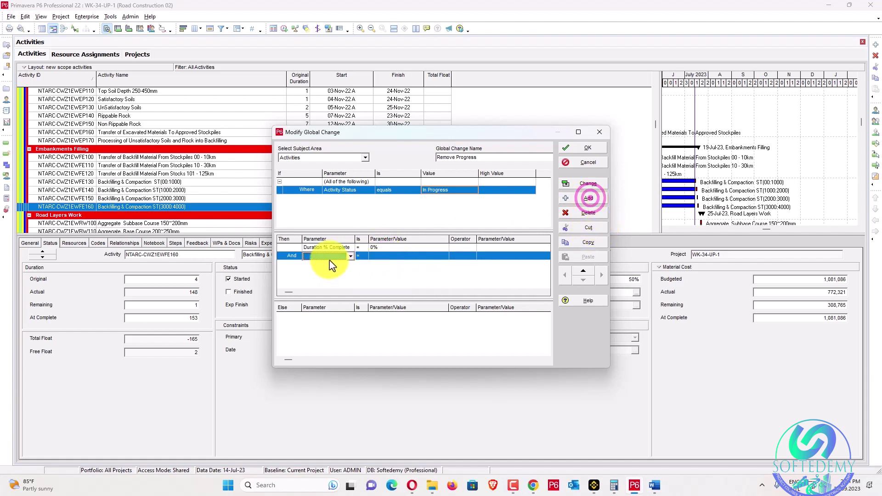
{"action": "type", "text": "p"}
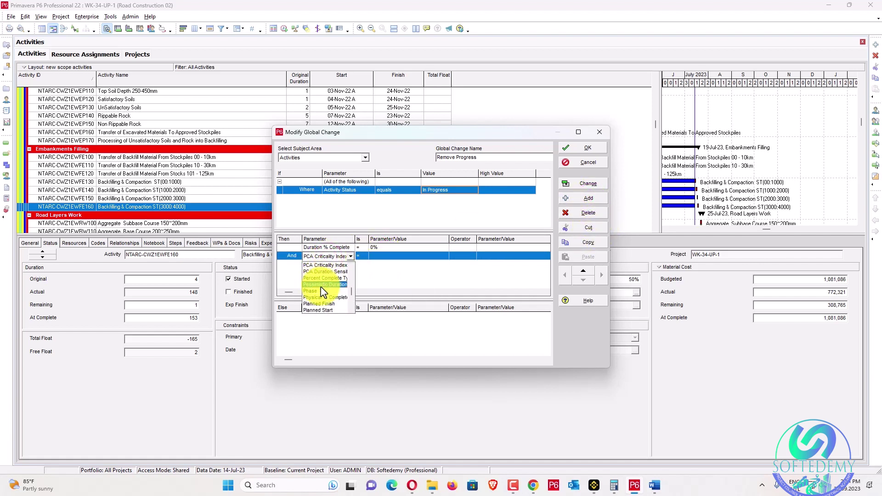
{"action": "left_click", "coordinate": [320, 298]}
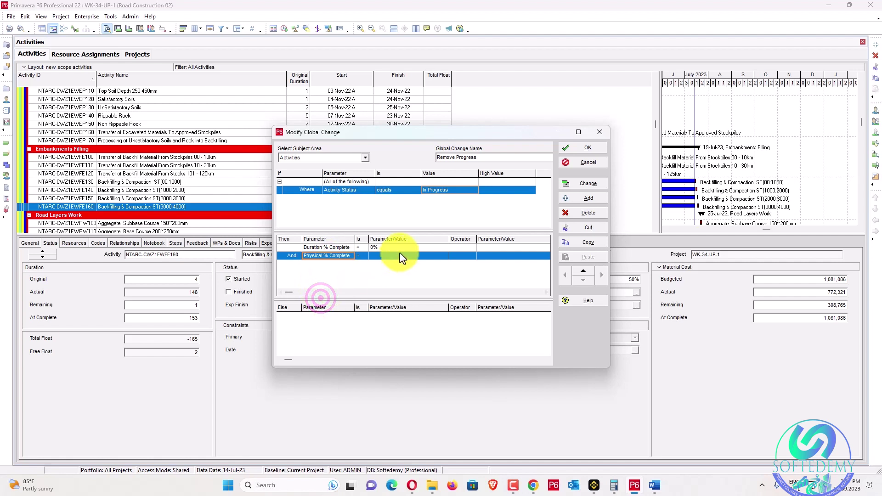
{"action": "left_click", "coordinate": [400, 255]}
{"action": "left_click", "coordinate": [403, 267]}
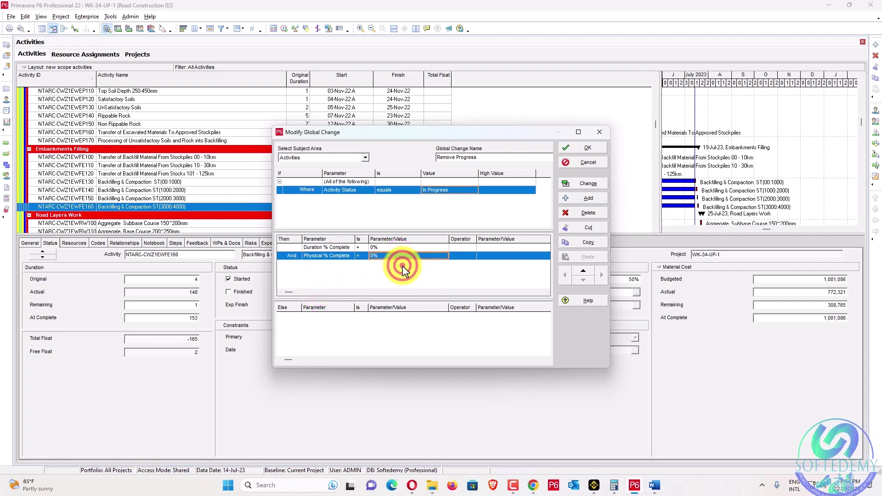
Step: Add a third Then statement that sets Units % Complete to a custom 0%
{"action": "left_click", "coordinate": [590, 199]}
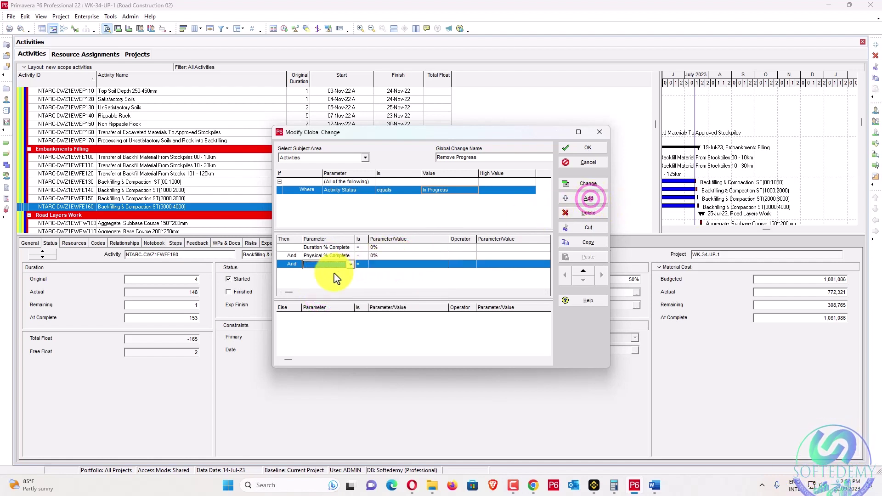
{"action": "left_click", "coordinate": [333, 266]}
{"action": "key", "text": "u"}
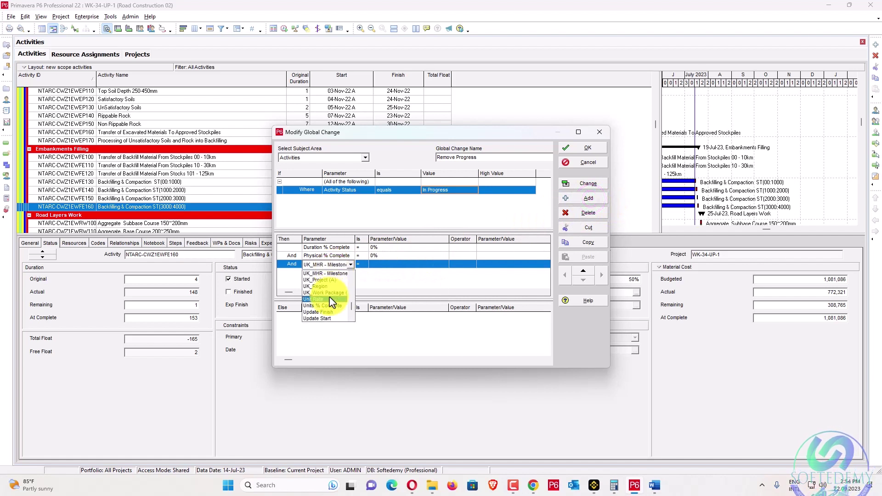
{"action": "left_click", "coordinate": [327, 305]}
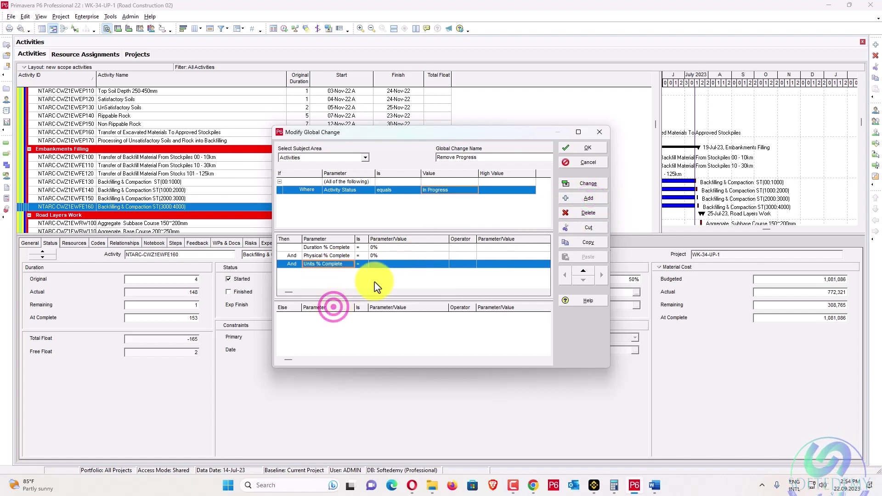
{"action": "left_click", "coordinate": [382, 265]}
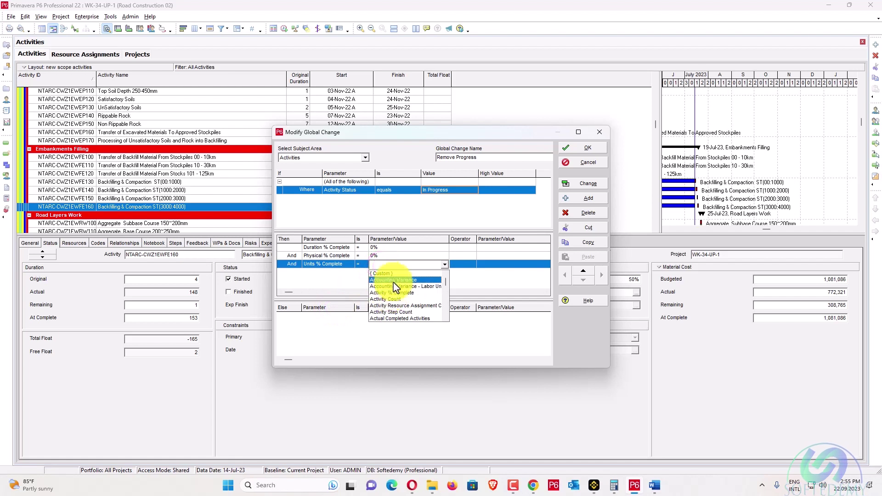
{"action": "left_click", "coordinate": [394, 273]}
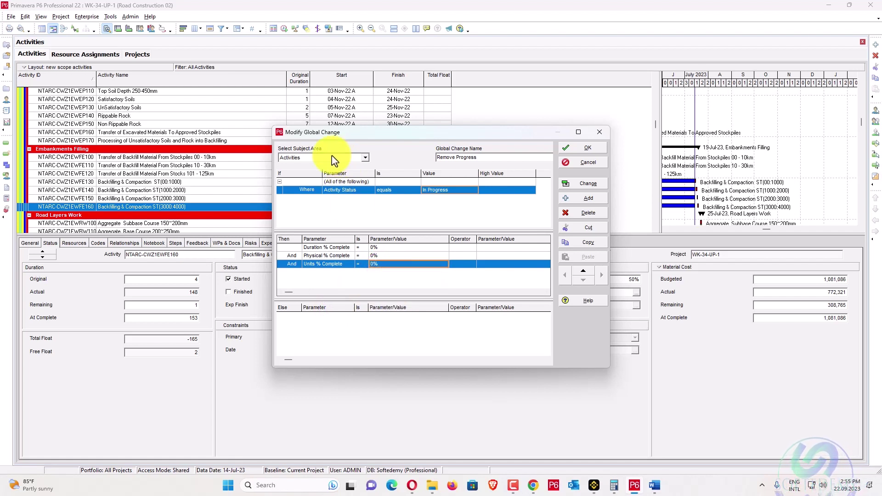
Step: Run the Remove Progress change with the three 0% statements and commit the changes without saving the log file
{"action": "left_click", "coordinate": [472, 191]}
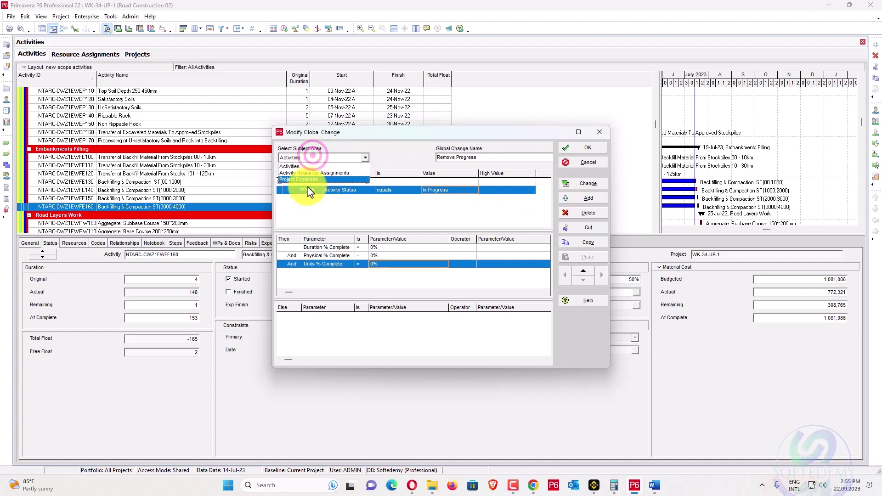
{"action": "left_click", "coordinate": [574, 182]}
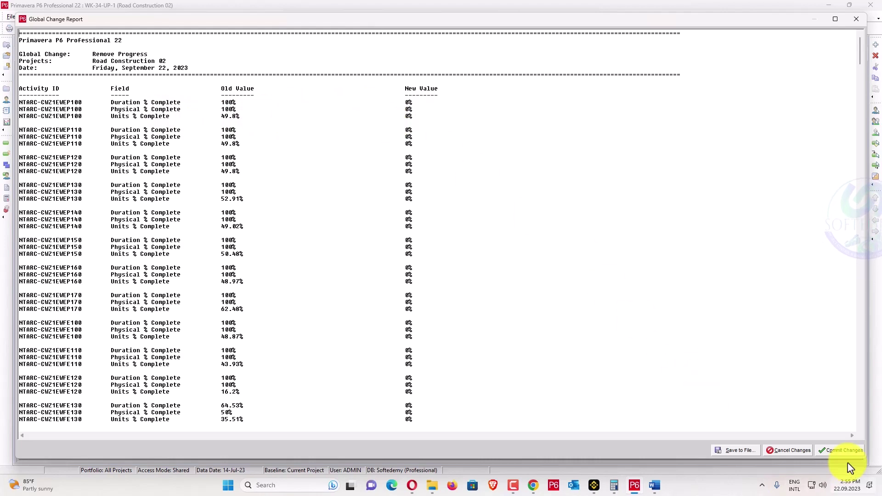
{"action": "left_click", "coordinate": [857, 451]}
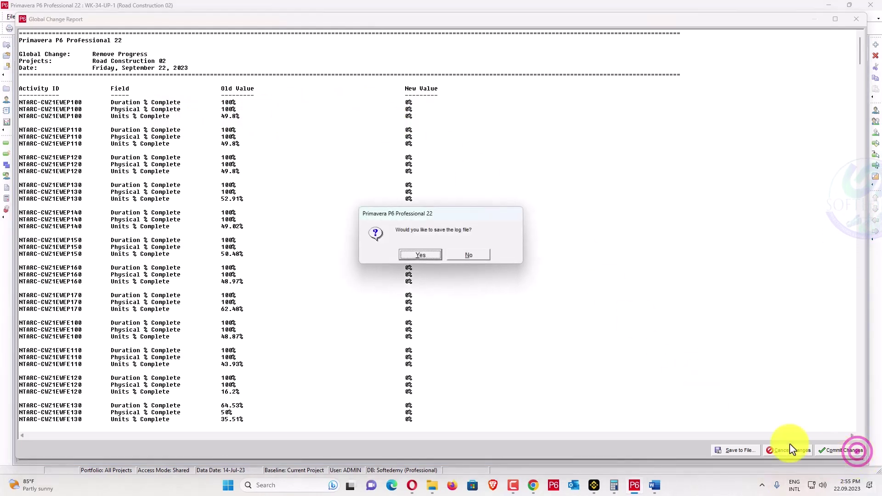
{"action": "left_click", "coordinate": [468, 256]}
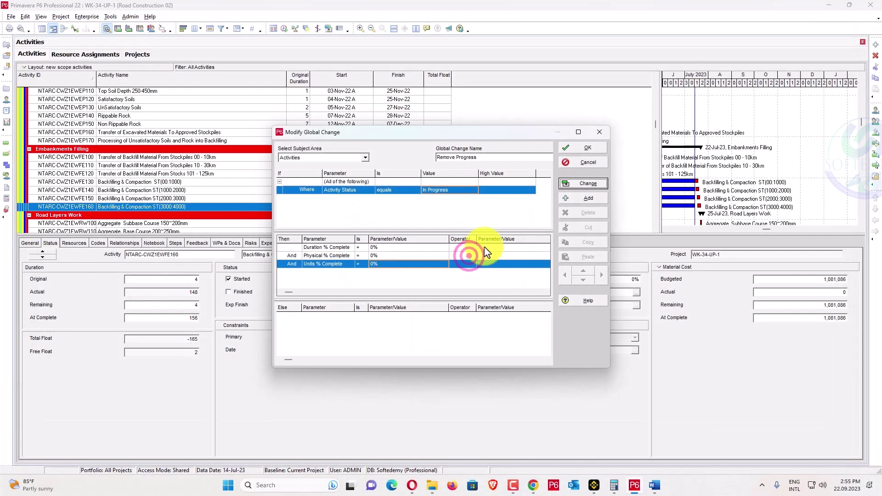
Step: Keep In Progress as the If condition's Activity Status value and delete all three percent-complete Then statements
{"action": "left_click", "coordinate": [450, 192]}
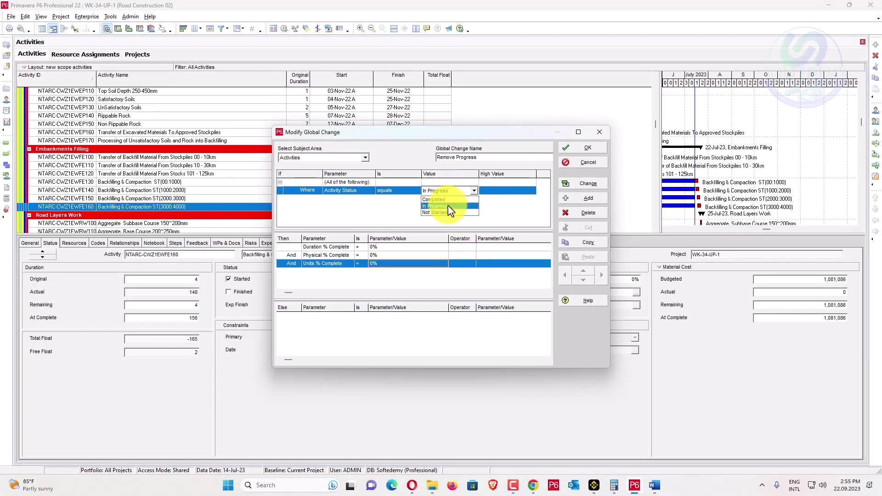
{"action": "left_click", "coordinate": [448, 206]}
{"action": "left_click", "coordinate": [351, 248]}
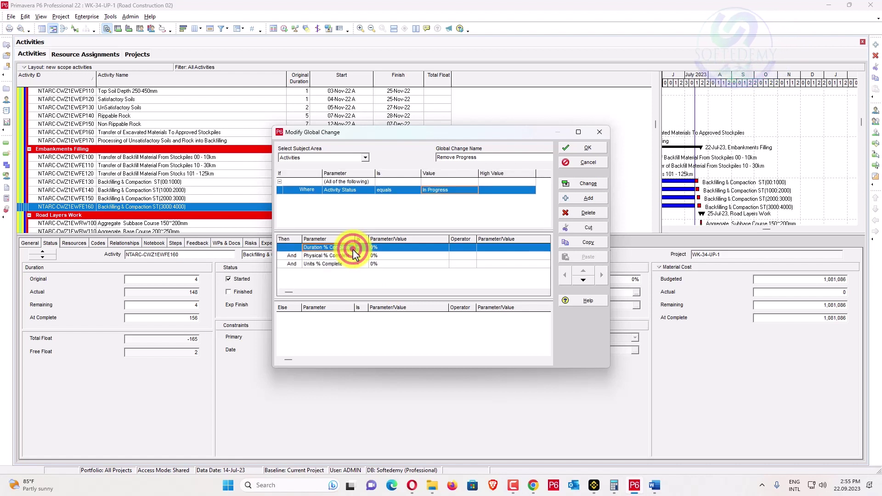
{"action": "left_click", "coordinate": [354, 262], "text": "shift"}
{"action": "left_click", "coordinate": [587, 213]}
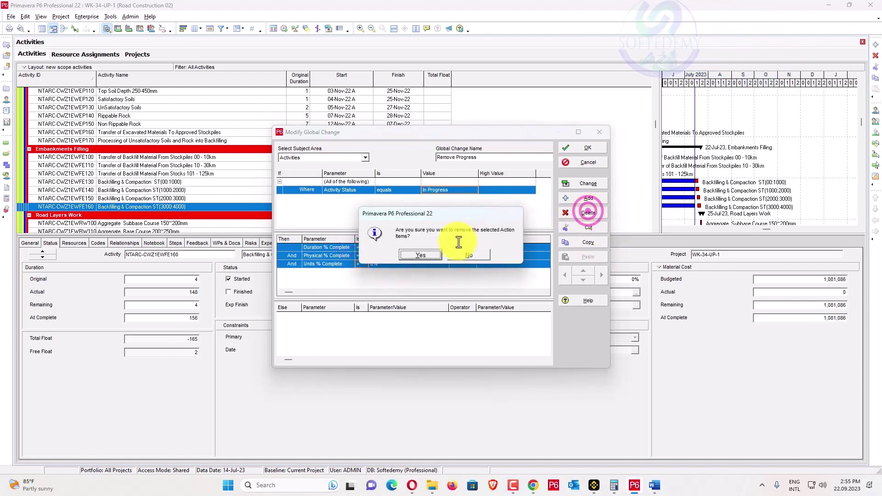
{"action": "left_click", "coordinate": [423, 255]}
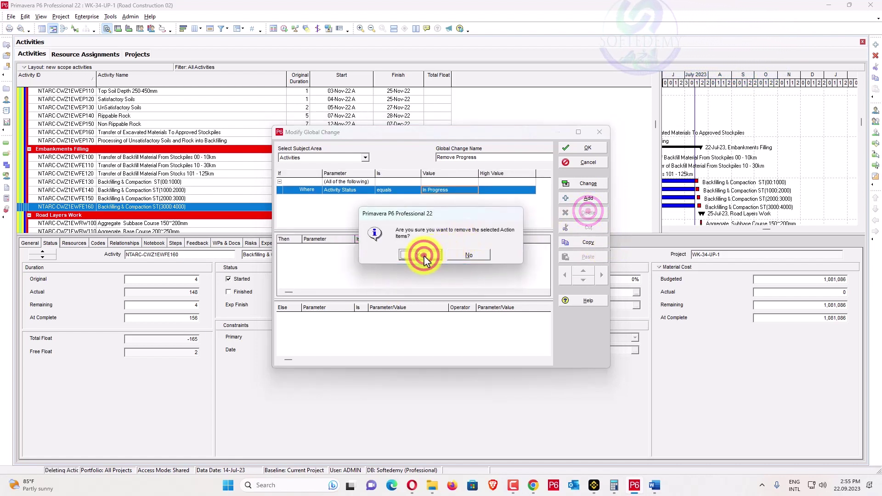
Step: Add a Then statement that sets Activity Status to Not Started
{"action": "left_click", "coordinate": [585, 198]}
{"action": "left_click", "coordinate": [350, 248]}
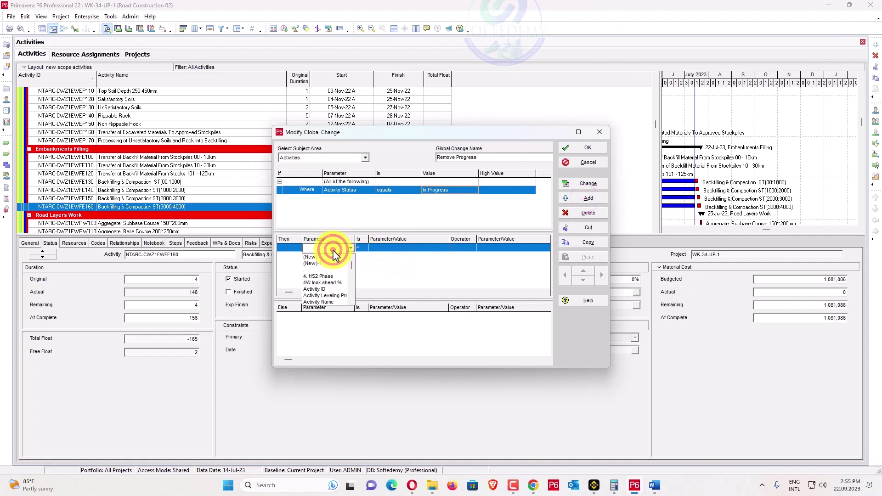
{"action": "left_click", "coordinate": [319, 276]}
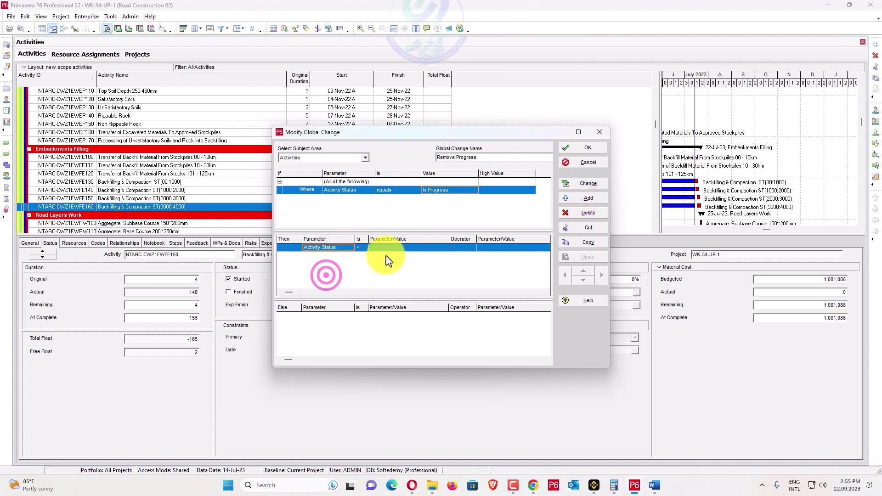
{"action": "left_click", "coordinate": [389, 249]}
{"action": "left_click", "coordinate": [390, 248]}
{"action": "left_click", "coordinate": [387, 269]}
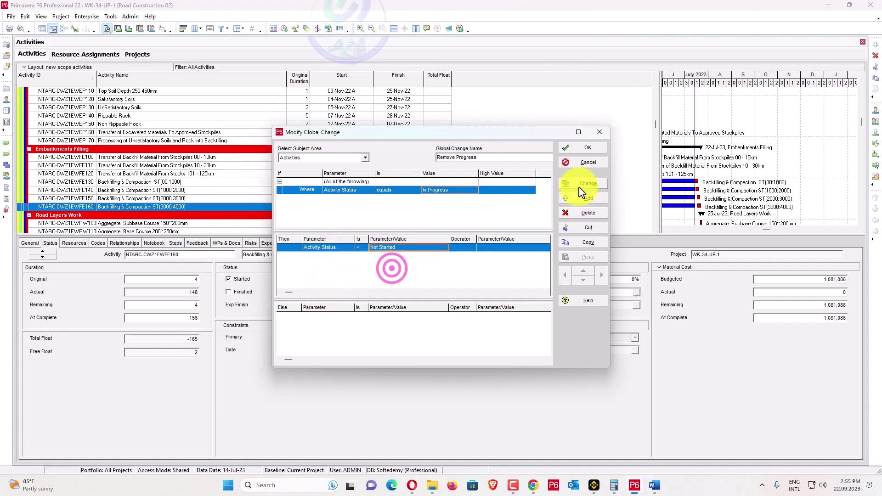
Step: Save and reopen the modified global change, commit its changes without saving the log file, and close the global change windows
{"action": "left_click", "coordinate": [590, 150]}
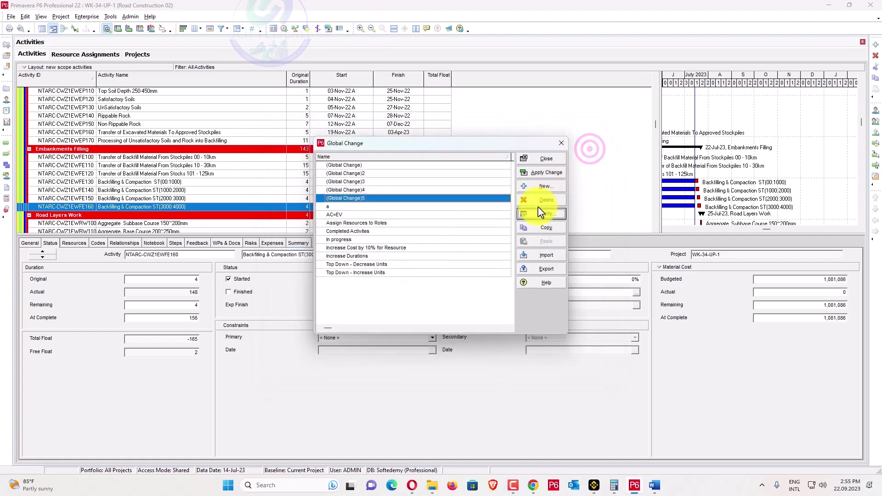
{"action": "left_click", "coordinate": [537, 213]}
{"action": "left_click", "coordinate": [580, 184]}
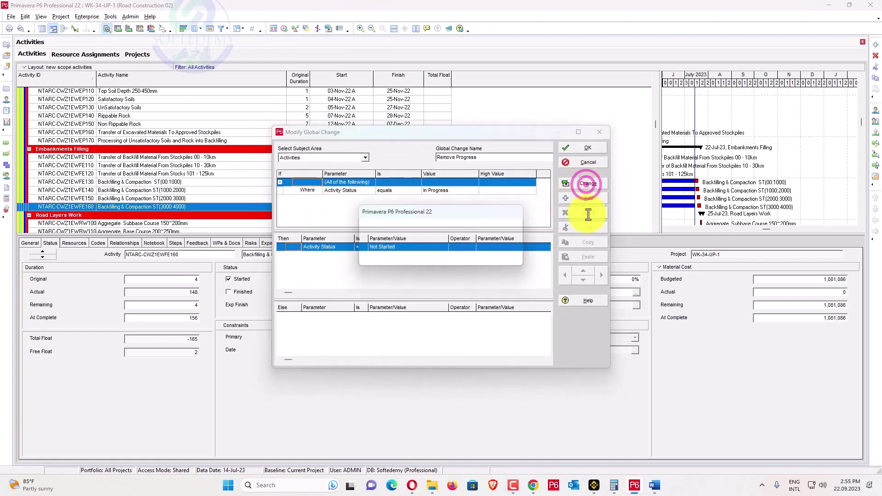
{"action": "left_click", "coordinate": [833, 455]}
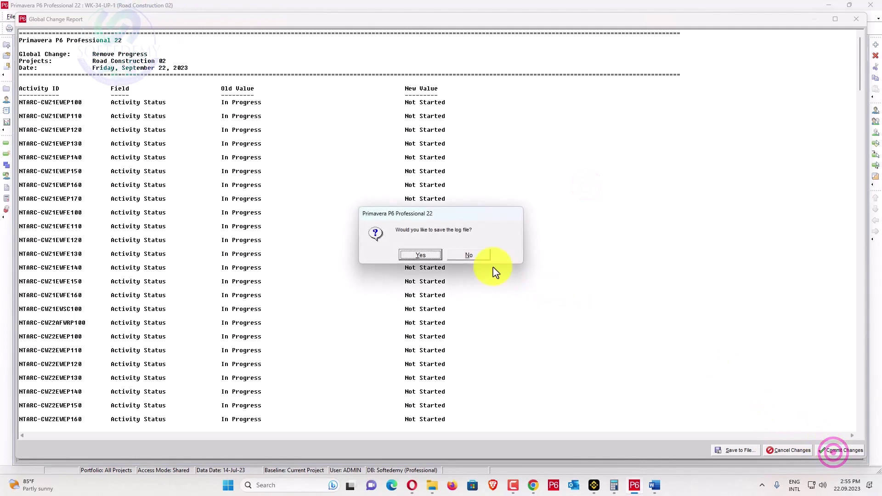
{"action": "left_click", "coordinate": [464, 255]}
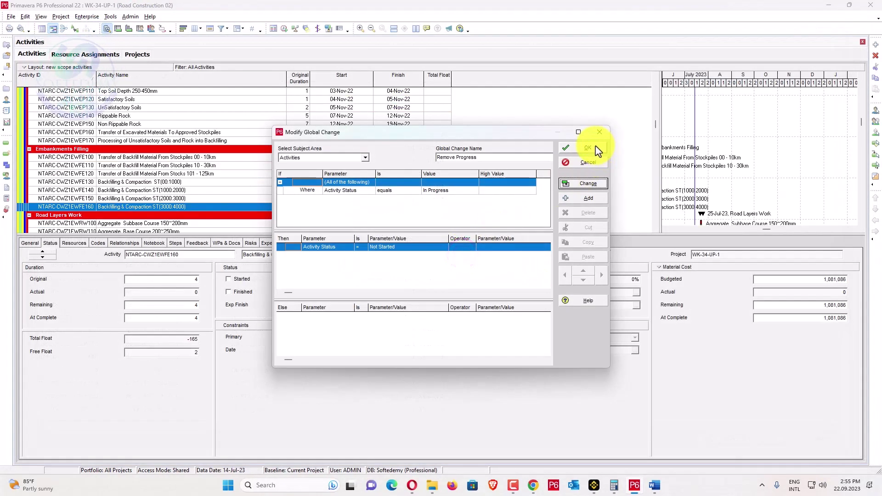
{"action": "left_click", "coordinate": [595, 147]}
{"action": "left_click", "coordinate": [558, 159]}
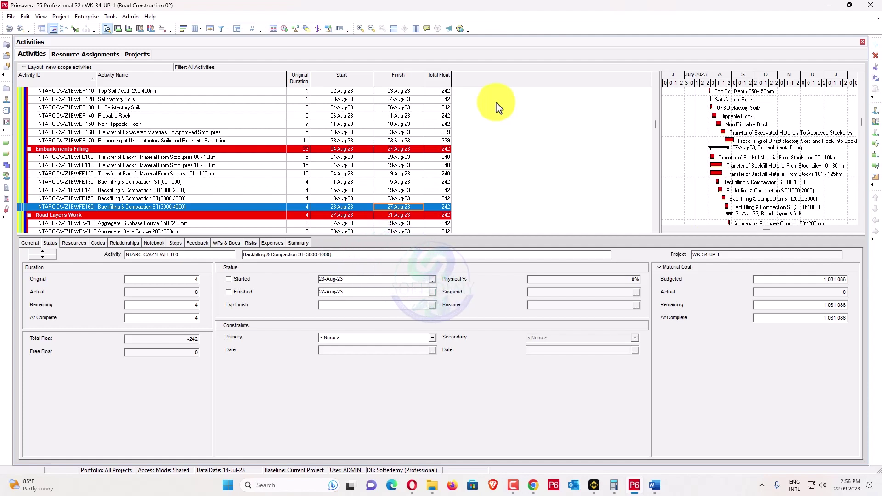
Step: Find the Primary Constraint Date field with the search term "primary" and add it as a column in the activities table
{"action": "right_click", "coordinate": [524, 83]}
{"action": "left_click", "coordinate": [560, 222]}
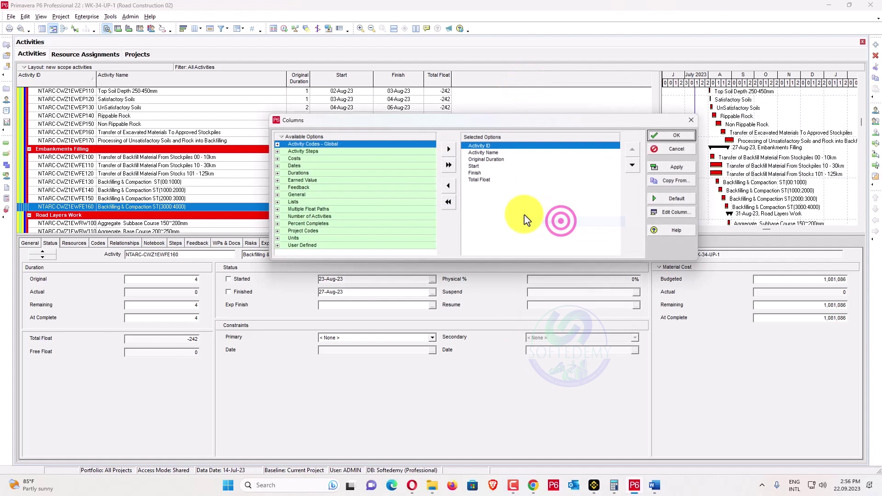
{"action": "right_click", "coordinate": [335, 144]}
{"action": "left_click", "coordinate": [341, 144]}
{"action": "type", "text": "pr"}
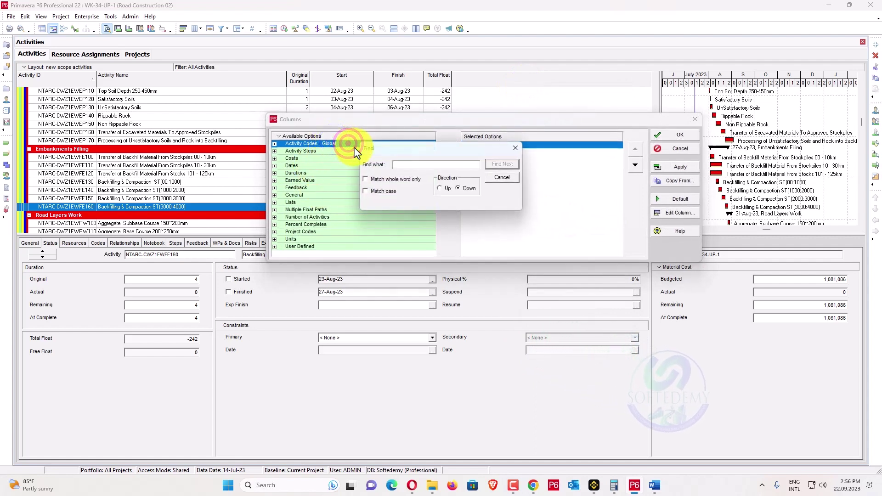
{"action": "type", "text": "ina"}
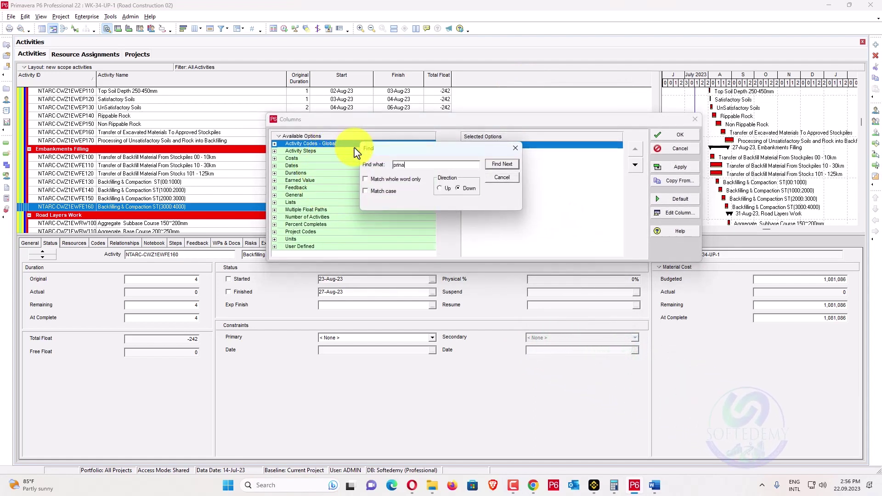
{"action": "key", "text": "BackSpace"}
{"action": "key", "text": "BackSpace"}
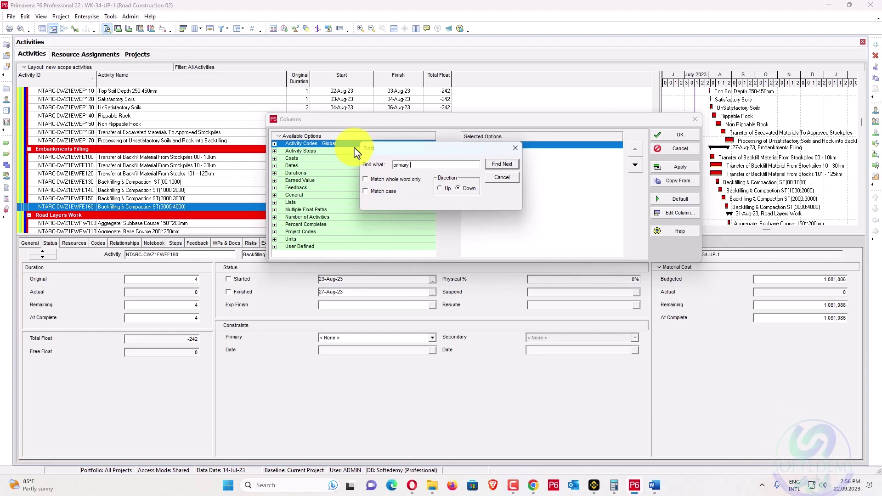
{"action": "key", "text": "Return"}
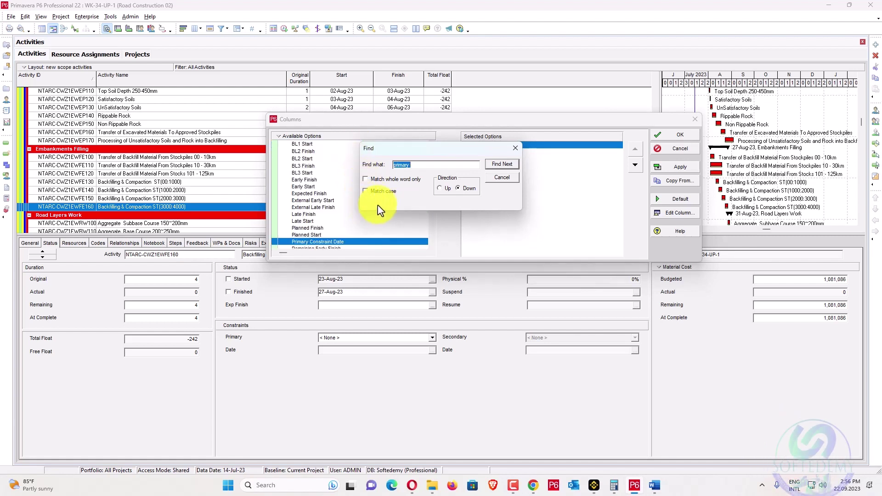
{"action": "left_click", "coordinate": [448, 148]}
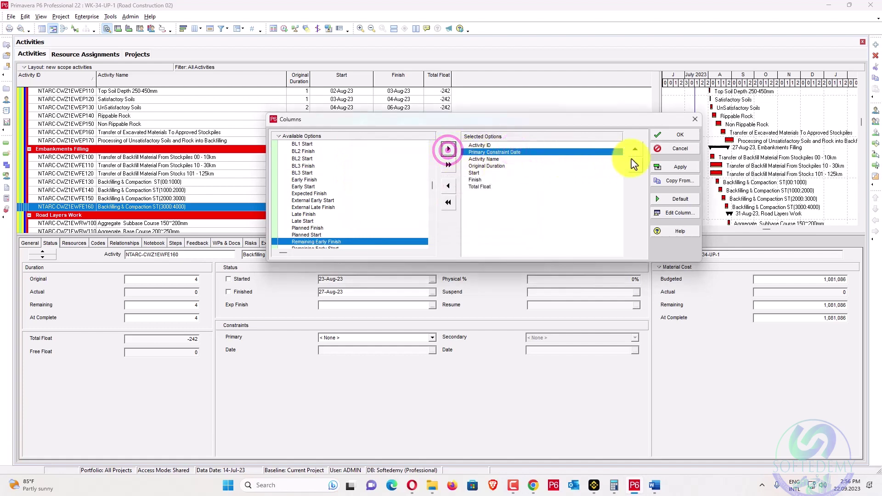
{"action": "left_click", "coordinate": [683, 132]}
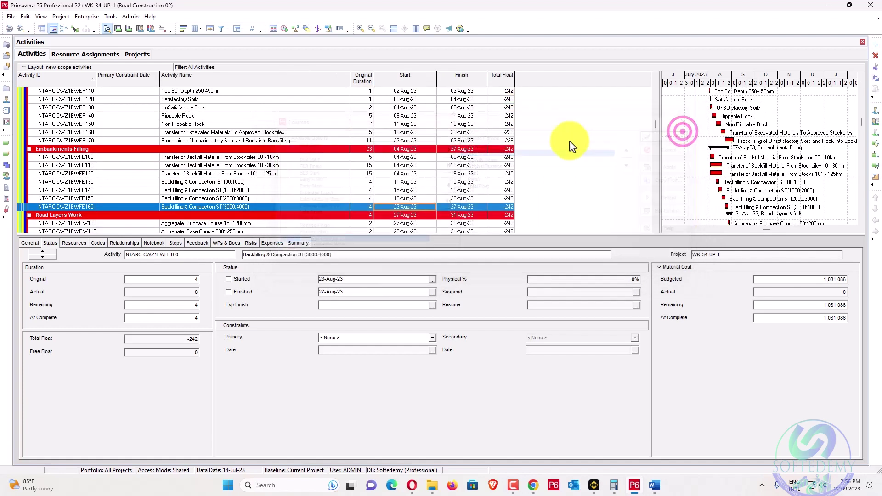
Step: Look through the activities table for entries in the Primary Constraint Date column
{"action": "scroll", "coordinate": [658, 124], "scroll_direction": "up", "scroll_amount": 10}
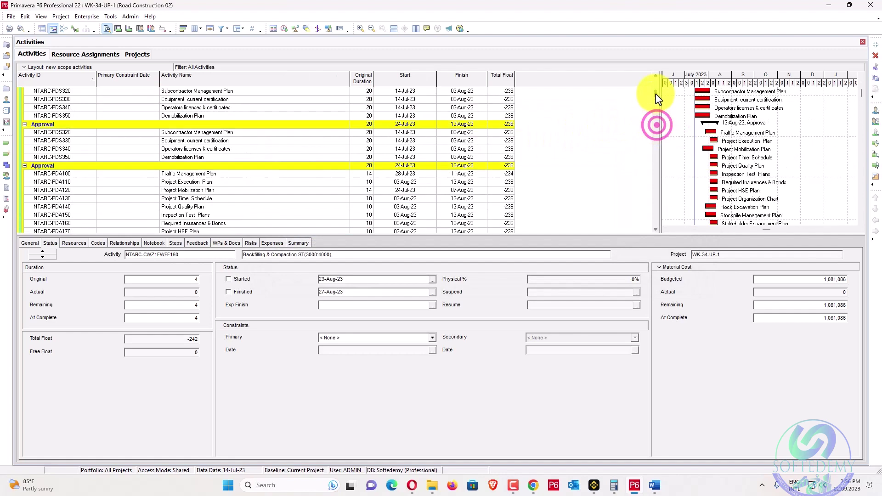
{"action": "scroll", "coordinate": [131, 161], "scroll_direction": "down", "scroll_amount": 5}
{"action": "scroll", "coordinate": [133, 162], "scroll_direction": "down", "scroll_amount": 13}
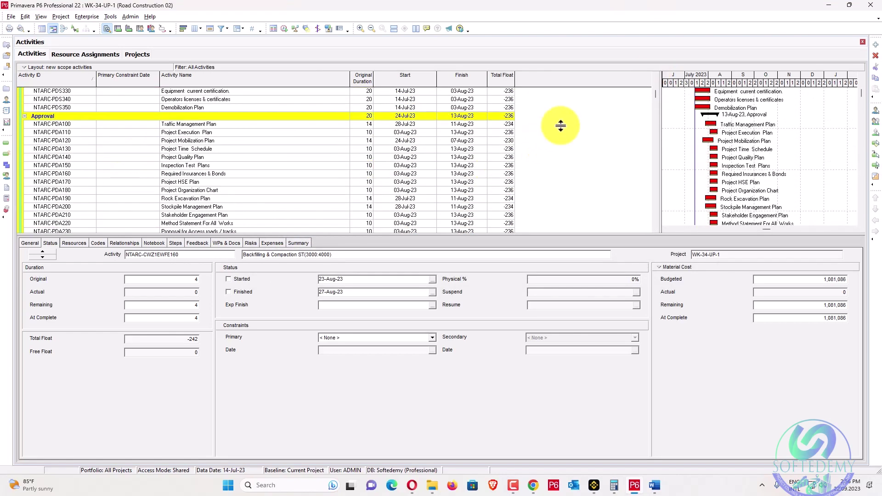
{"action": "mouse_move", "coordinate": [655, 96]}
{"action": "left_mouse_down"}
{"action": "mouse_move", "coordinate": [648, 200]}
{"action": "mouse_move", "coordinate": [652, 105]}
{"action": "left_mouse_up"}
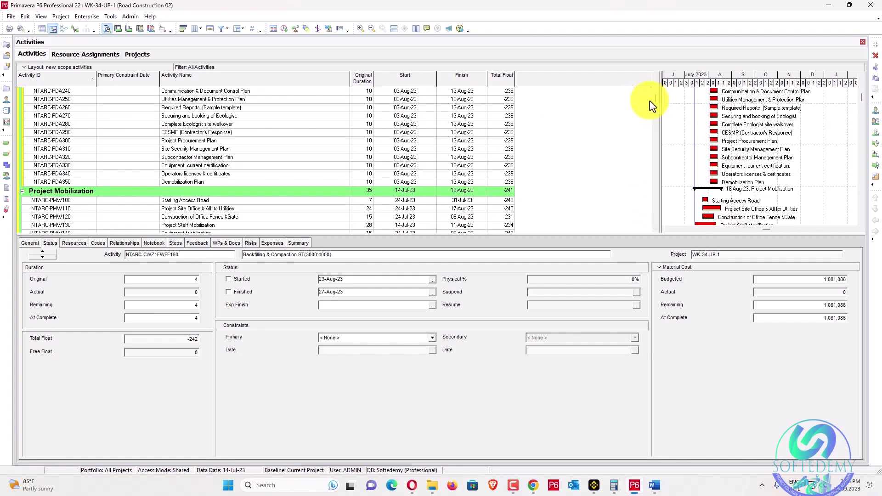
{"action": "right_click", "coordinate": [553, 80]}
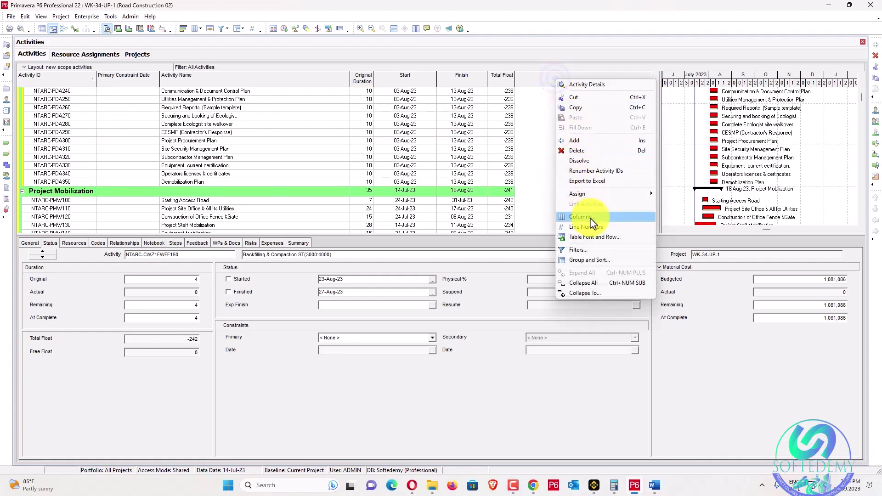
{"action": "left_click", "coordinate": [578, 250]}
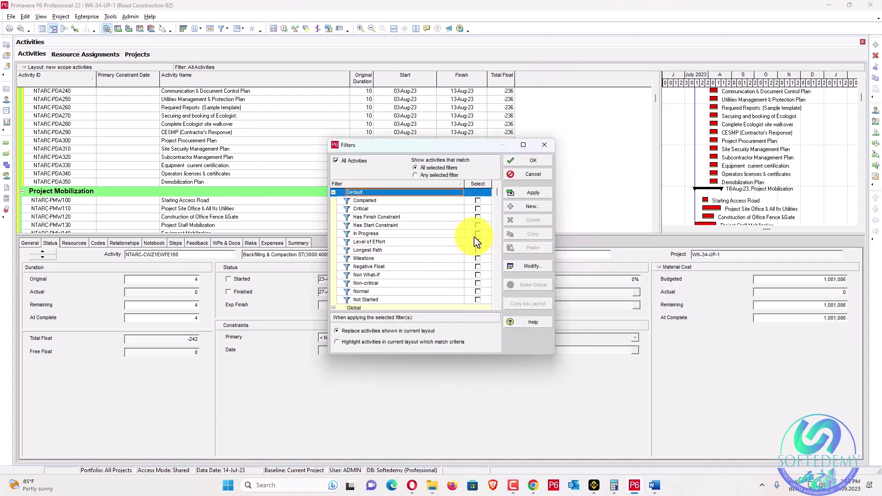
{"action": "left_click", "coordinate": [529, 160]}
{"action": "right_click", "coordinate": [590, 77]}
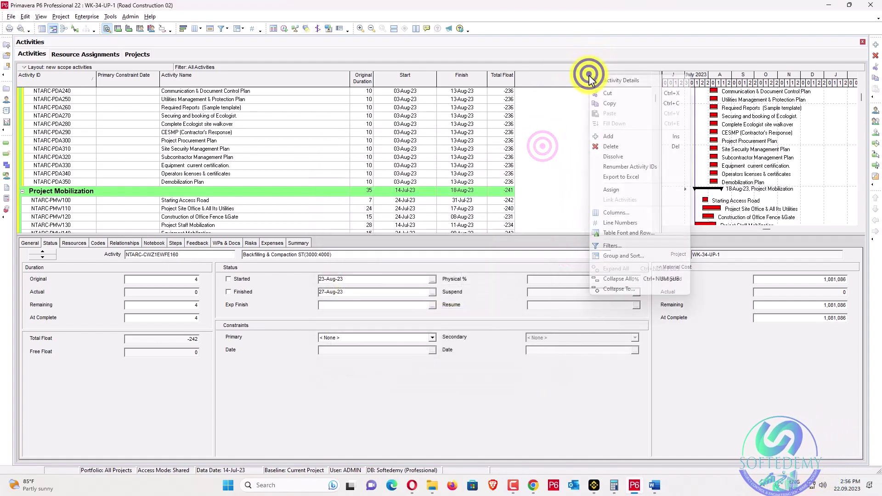
{"action": "left_click", "coordinate": [613, 246]}
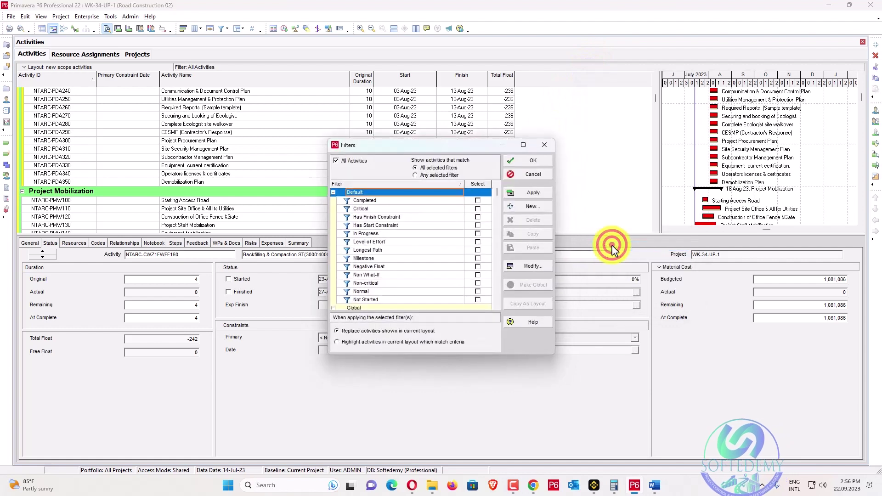
{"action": "left_click", "coordinate": [545, 145]}
Step: Remove the Primary Constraint Date column from the activities table
{"action": "right_click", "coordinate": [564, 90]}
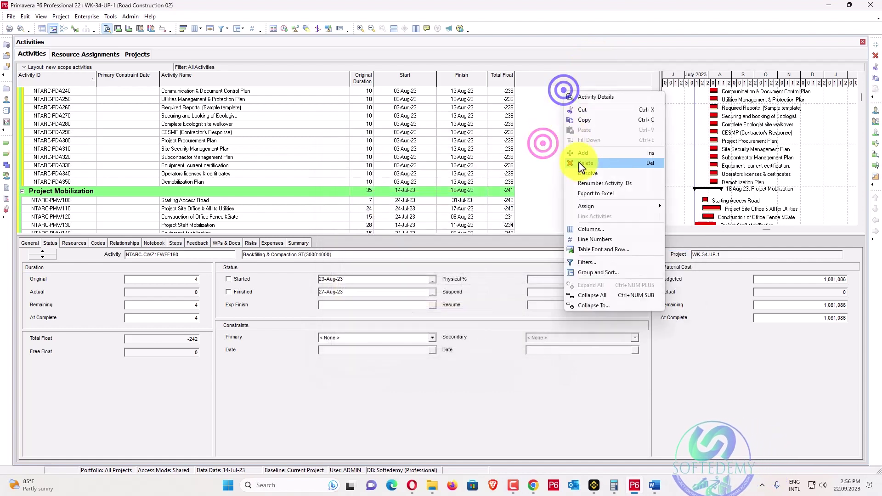
{"action": "left_click", "coordinate": [591, 230]}
{"action": "left_click", "coordinate": [487, 152]}
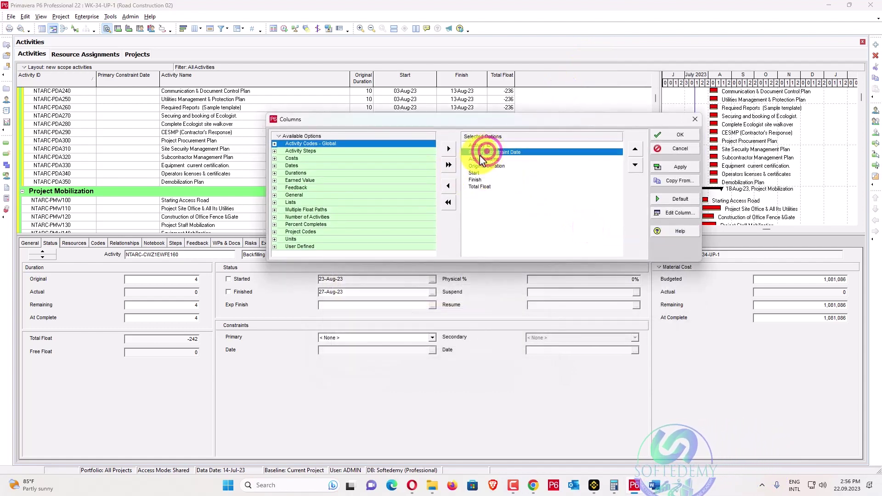
{"action": "left_click", "coordinate": [449, 186]}
{"action": "left_click", "coordinate": [679, 166]}
{"action": "left_click", "coordinate": [681, 134]}
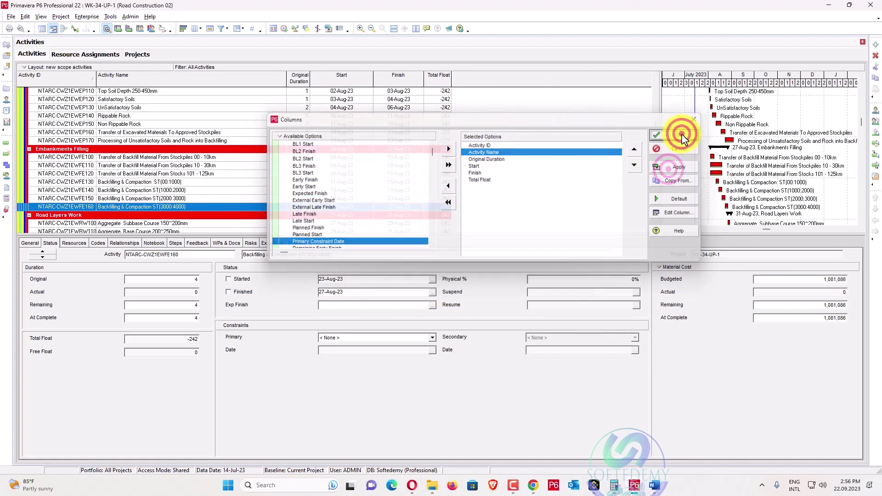
Step: Select project WK-34-UP-1 in the projects list and examine its Calculations settings for resetting durations and units
{"action": "left_click", "coordinate": [137, 54]}
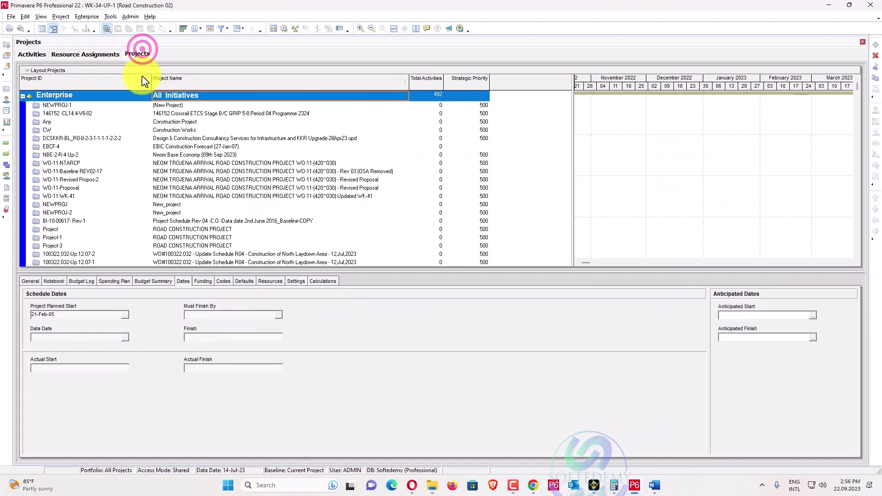
{"action": "left_click", "coordinate": [330, 280]}
{"action": "left_click", "coordinate": [297, 280]}
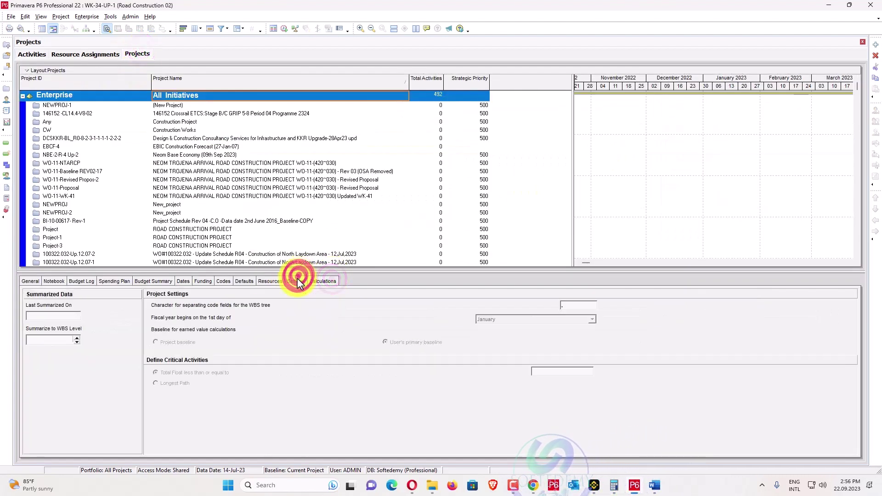
{"action": "scroll", "coordinate": [307, 174], "scroll_direction": "down", "scroll_amount": 4}
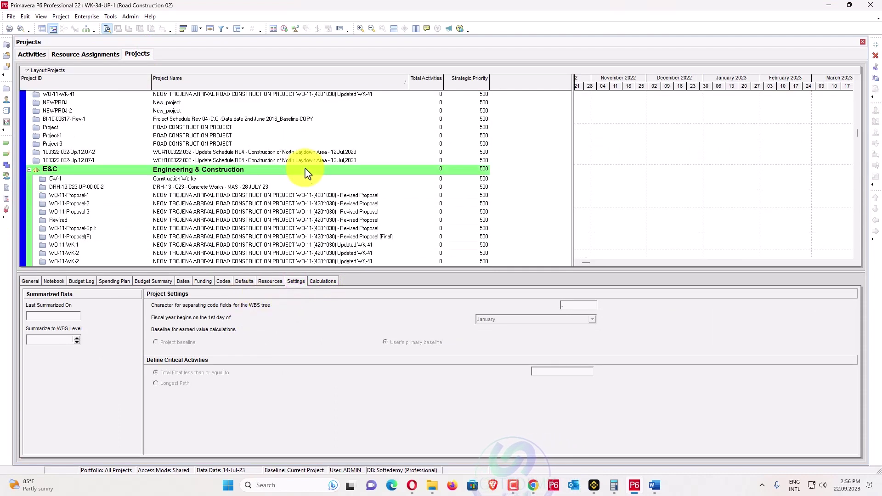
{"action": "scroll", "coordinate": [307, 173], "scroll_direction": "down", "scroll_amount": 10}
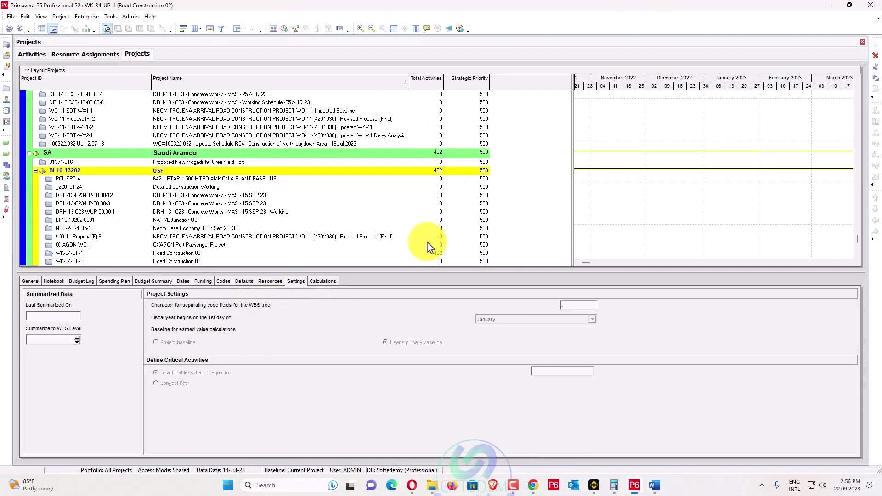
{"action": "scroll", "coordinate": [427, 244], "scroll_direction": "down", "scroll_amount": 1}
{"action": "left_click", "coordinate": [427, 244]}
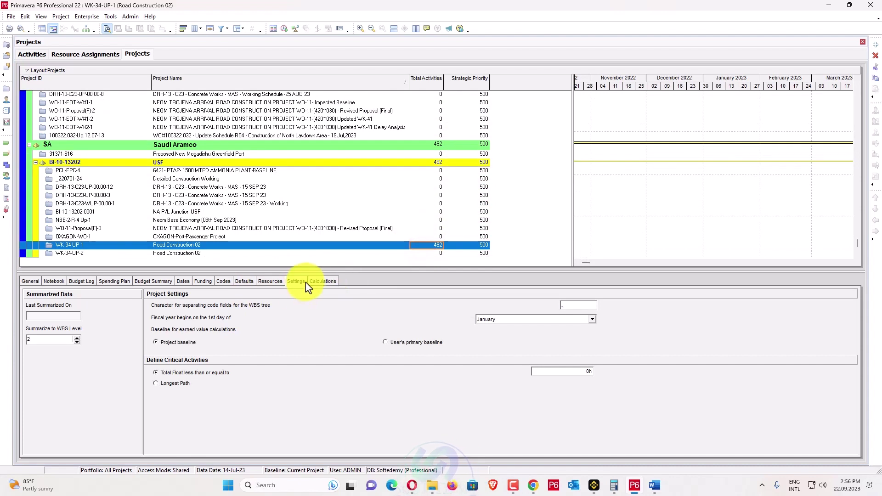
{"action": "left_click", "coordinate": [322, 282]}
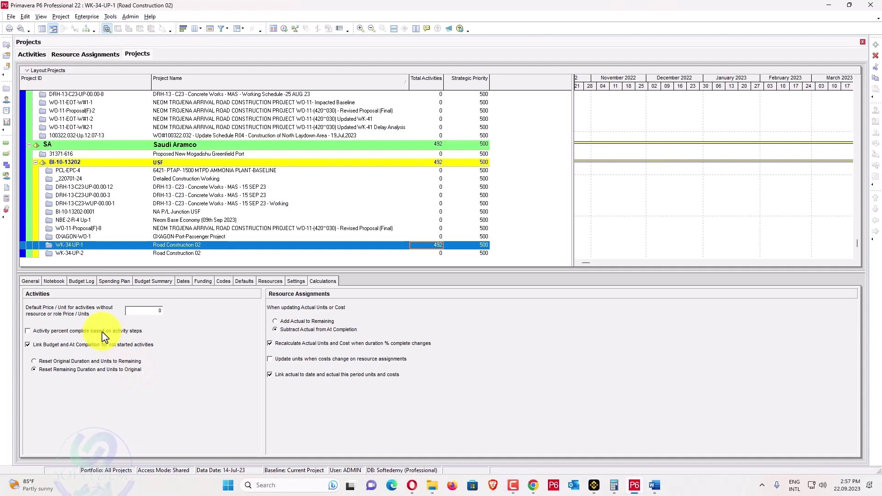
Step: Check the status details of the Zone 1 activity Backfilling & Compaction ST(00:1000), and open project WK-34-UP-2
{"action": "left_click", "coordinate": [32, 54]}
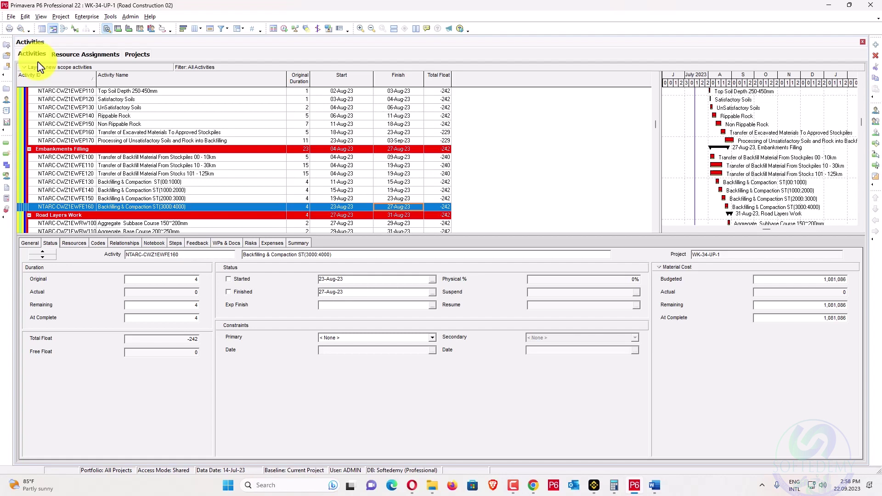
{"action": "left_click", "coordinate": [251, 182]}
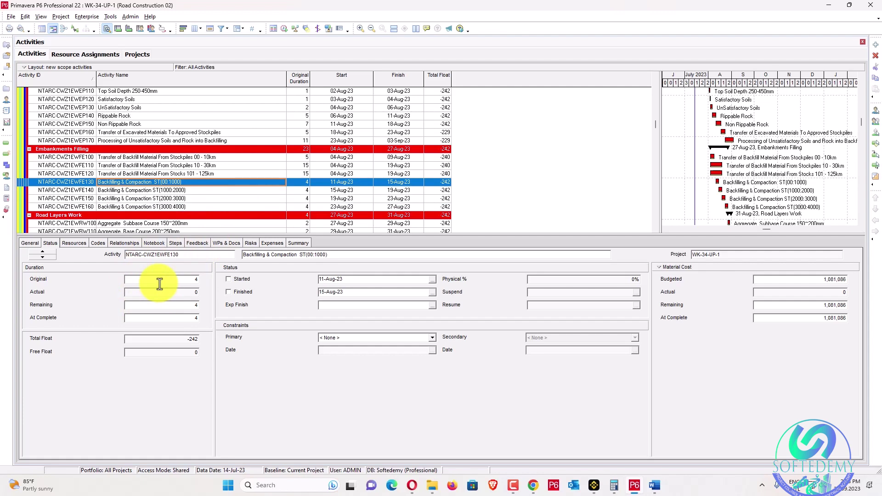
{"action": "left_click", "coordinate": [137, 55]}
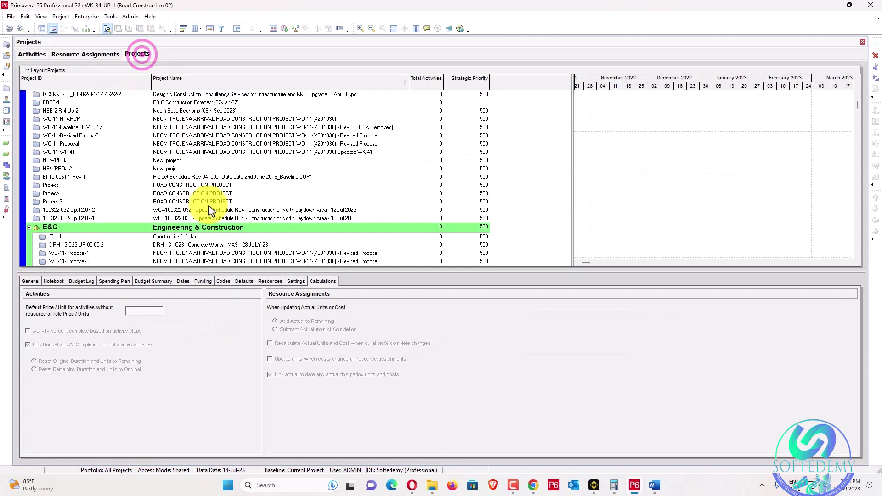
{"action": "scroll", "coordinate": [206, 202], "scroll_direction": "down", "scroll_amount": 6}
{"action": "scroll", "coordinate": [214, 211], "scroll_direction": "down", "scroll_amount": 2}
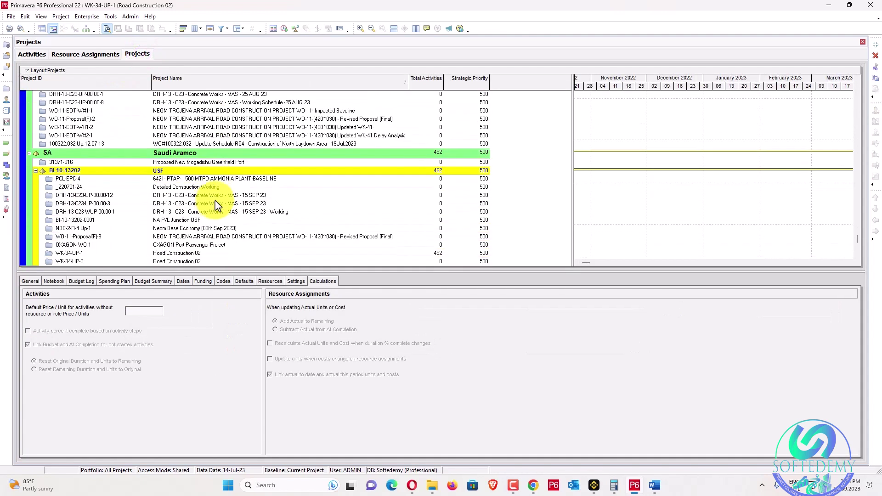
{"action": "right_click", "coordinate": [225, 262]}
{"action": "left_click", "coordinate": [235, 35]}
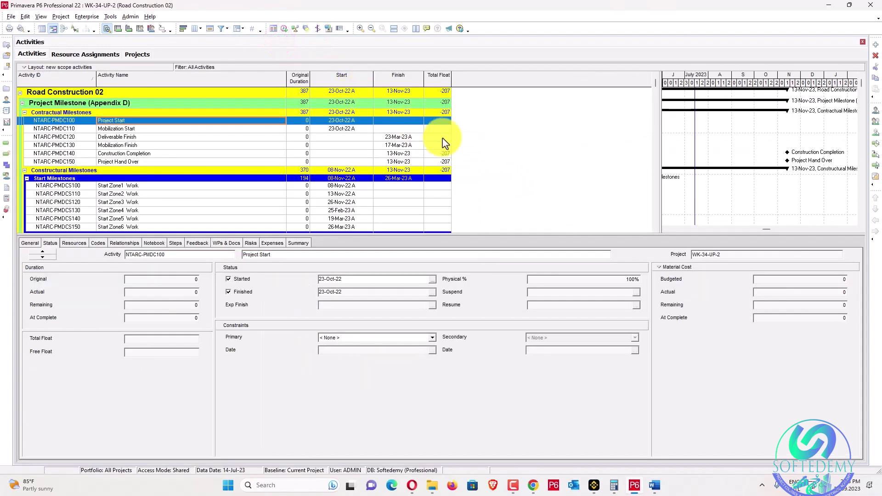
Step: Examine the durations and progress of Backfilling & Compaction ST(3000:4000) and UnSatisfactory Soils in Zone 6 of WK-34-UP-2
{"action": "left_click_drag", "start_coordinate": [656, 82], "coordinate": [646, 228]}
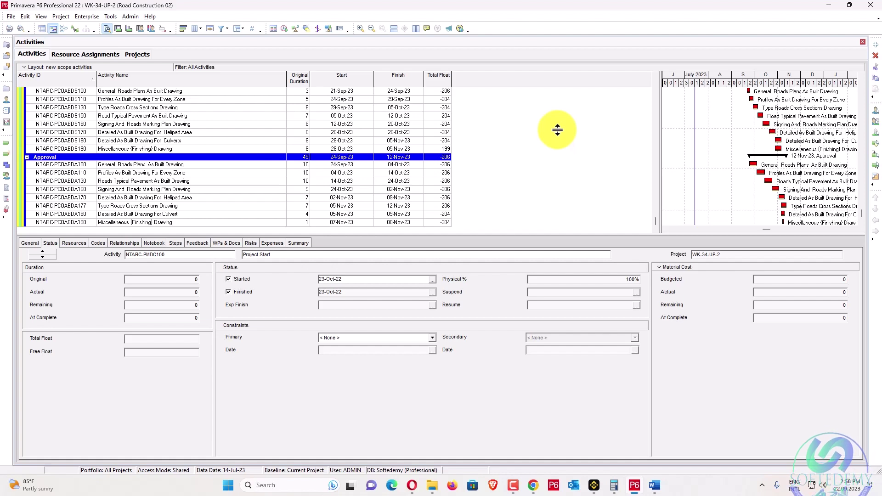
{"action": "scroll", "coordinate": [606, 175], "scroll_direction": "up", "scroll_amount": 3}
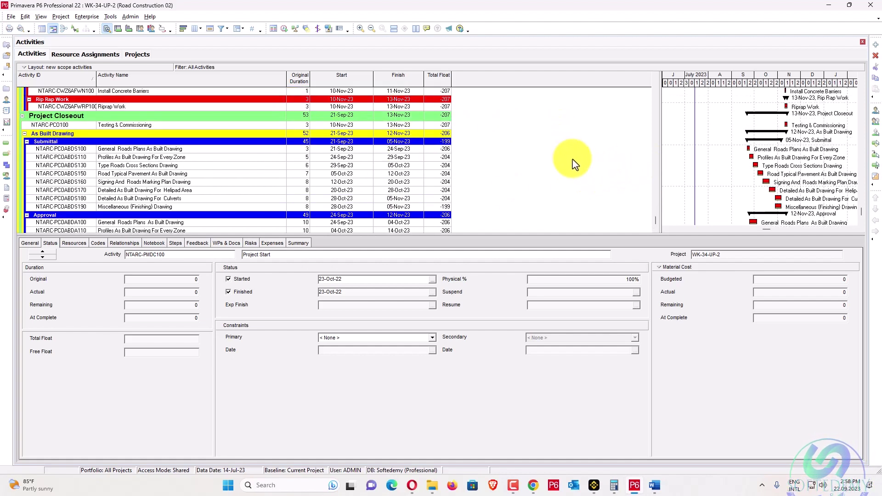
{"action": "scroll", "coordinate": [574, 164], "scroll_direction": "up", "scroll_amount": 10}
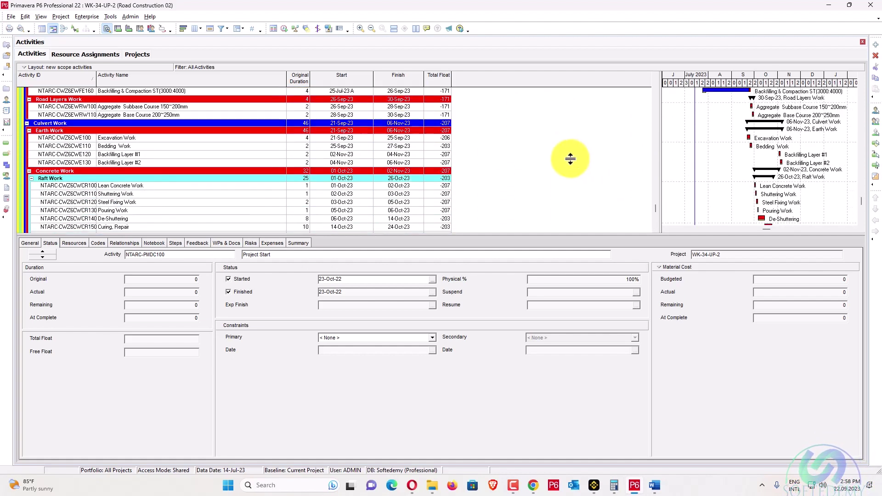
{"action": "scroll", "coordinate": [571, 159], "scroll_direction": "up", "scroll_amount": 6}
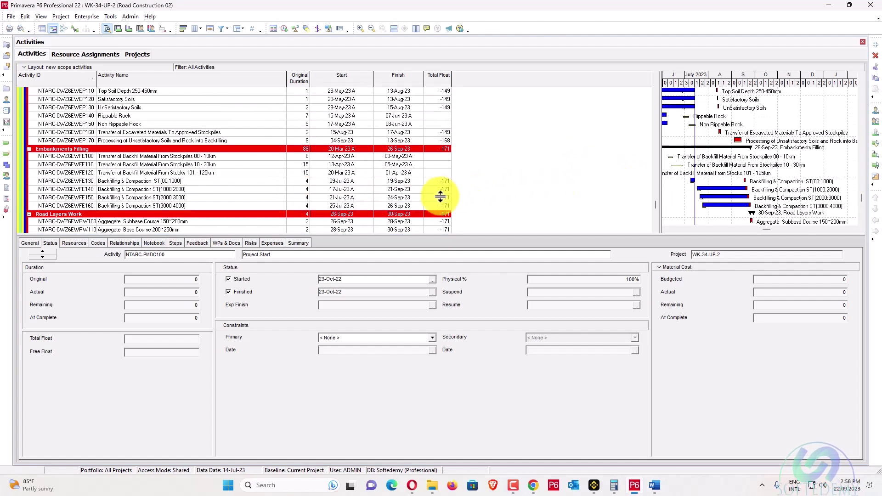
{"action": "left_click", "coordinate": [388, 206]}
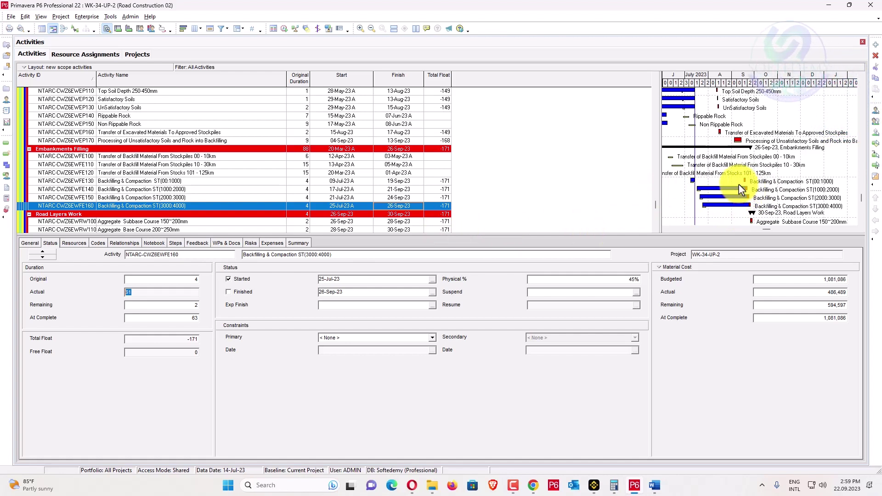
{"action": "scroll", "coordinate": [687, 156], "scroll_direction": "up", "scroll_amount": 1}
{"action": "left_click", "coordinate": [686, 130]}
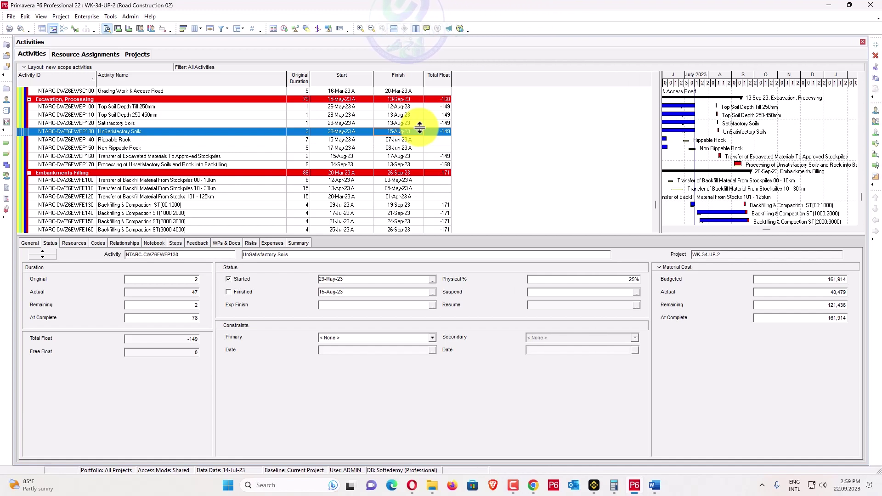
Step: Reopen project WK-34-UP-1 from the projects list and look over its activities
{"action": "left_click", "coordinate": [139, 54]}
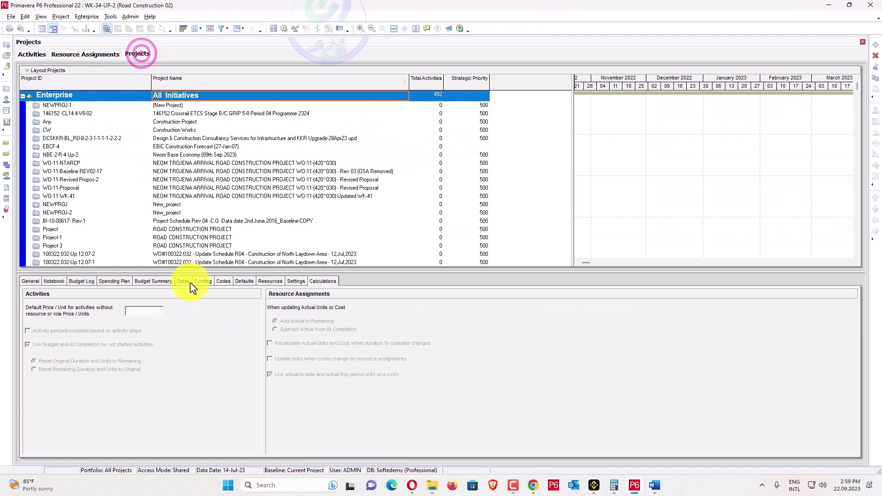
{"action": "scroll", "coordinate": [276, 209], "scroll_direction": "down", "scroll_amount": 15}
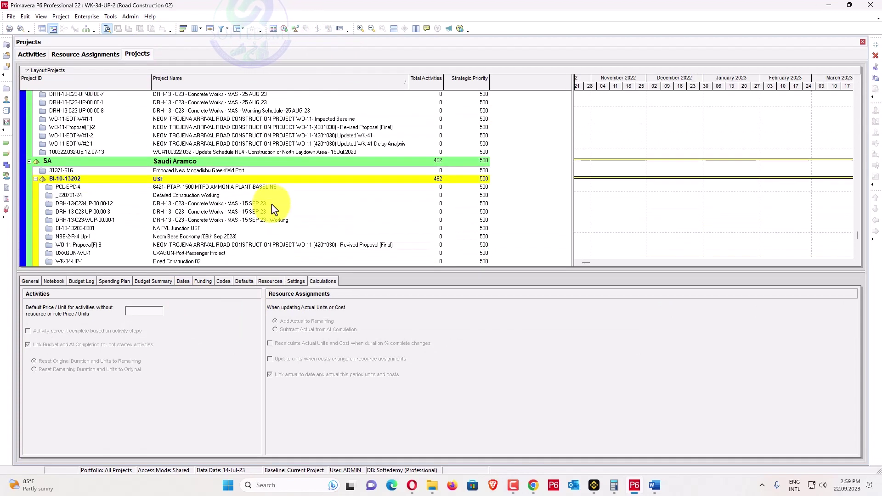
{"action": "scroll", "coordinate": [220, 244], "scroll_direction": "down", "scroll_amount": 1}
{"action": "left_click", "coordinate": [195, 248]}
{"action": "right_click", "coordinate": [198, 253]}
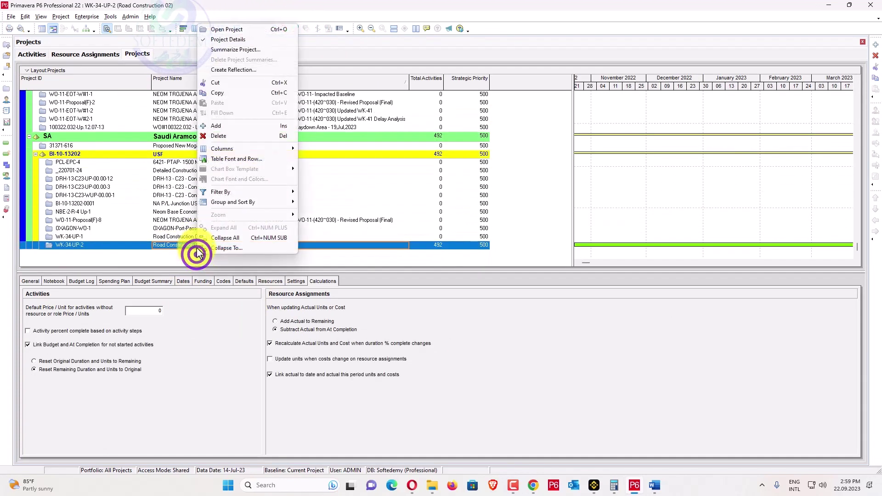
{"action": "left_click", "coordinate": [193, 236]}
{"action": "right_click", "coordinate": [197, 238]}
{"action": "left_click", "coordinate": [227, 242]}
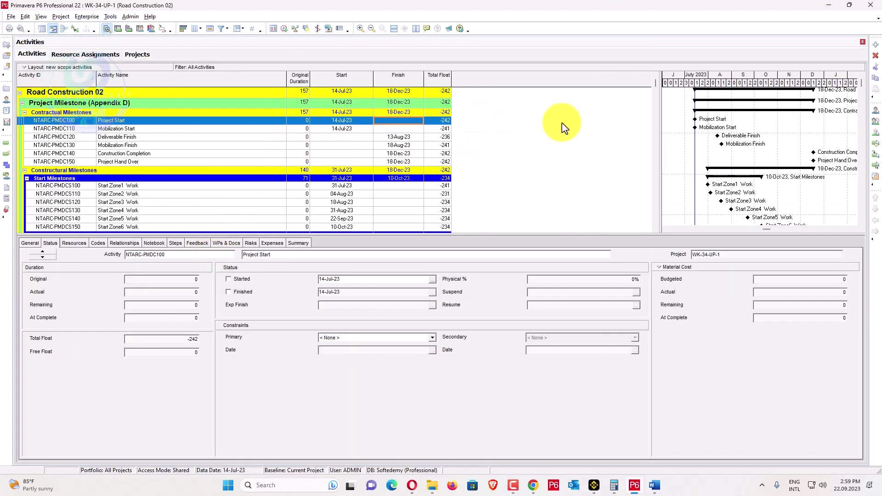
{"action": "scroll", "coordinate": [722, 120], "scroll_direction": "down", "scroll_amount": 10}
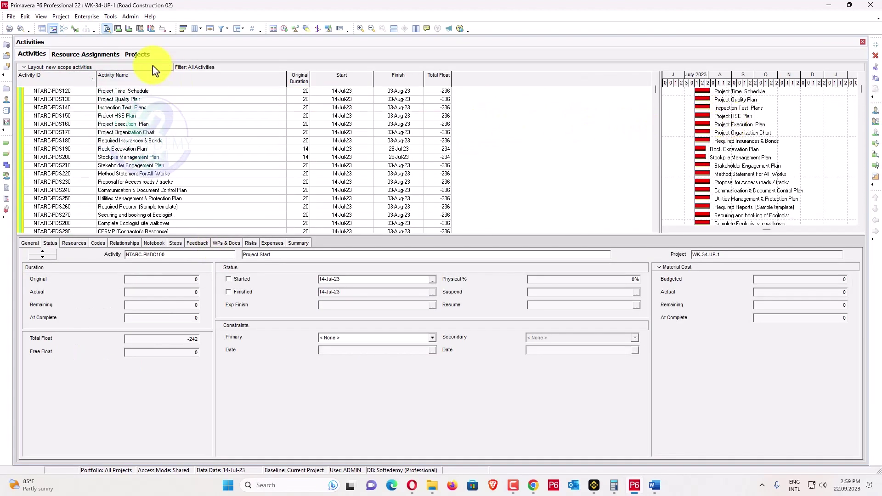
Step: Review the Link Budget and At Completion and duration reset options of project WK-34-UP-1
{"action": "left_click", "coordinate": [142, 55]}
{"action": "scroll", "coordinate": [187, 235], "scroll_direction": "down", "scroll_amount": 10}
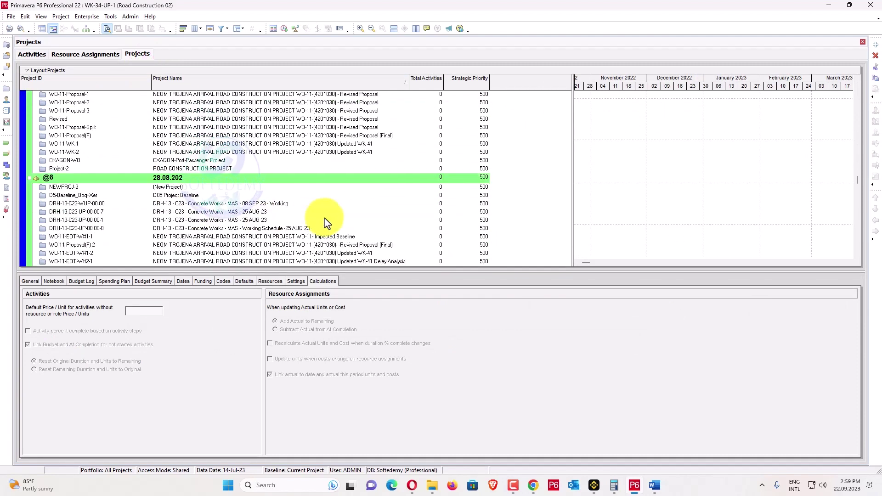
{"action": "left_click_drag", "start_coordinate": [856, 179], "coordinate": [857, 251]}
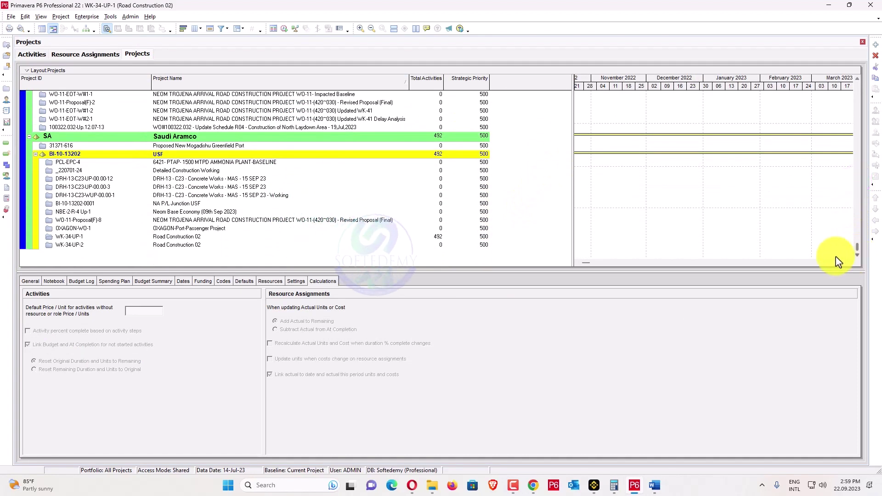
{"action": "left_click", "coordinate": [412, 237]}
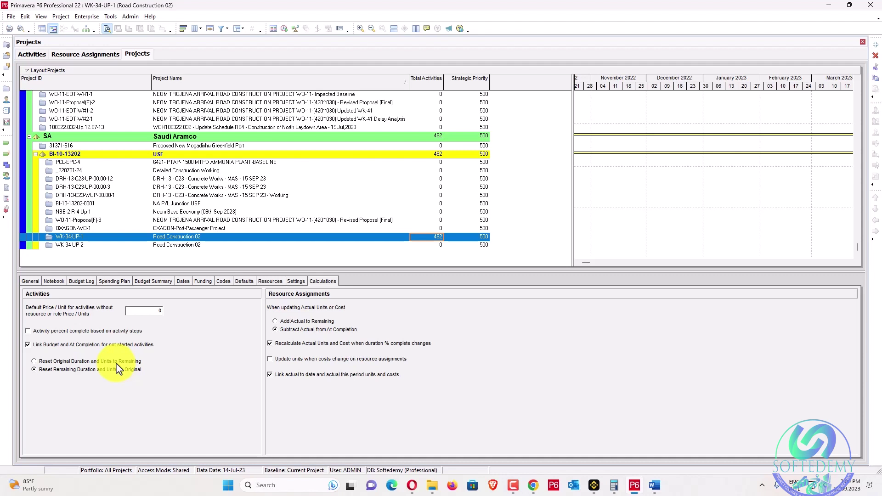
Step: Check the schedule dates of WK-34-UP-1, and set its scheduling to apply a selected data date to all open projects
{"action": "left_click", "coordinate": [294, 282]}
{"action": "left_click", "coordinate": [184, 282]}
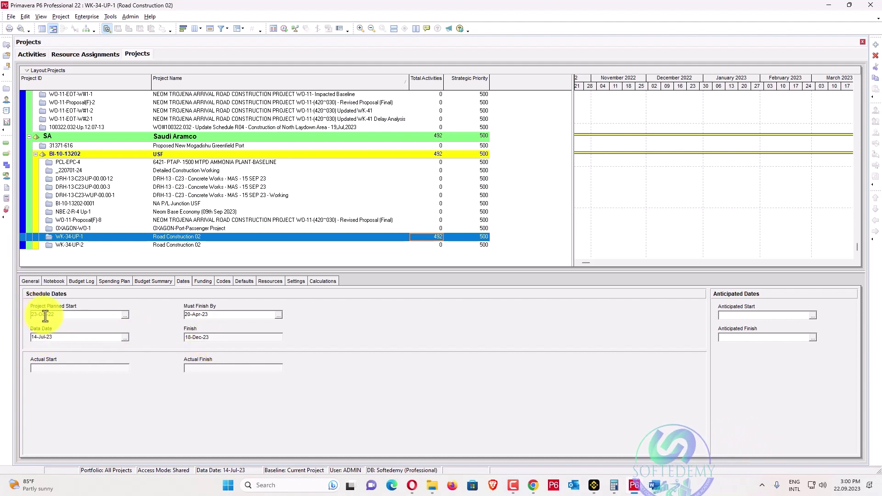
{"action": "left_click", "coordinate": [39, 54]}
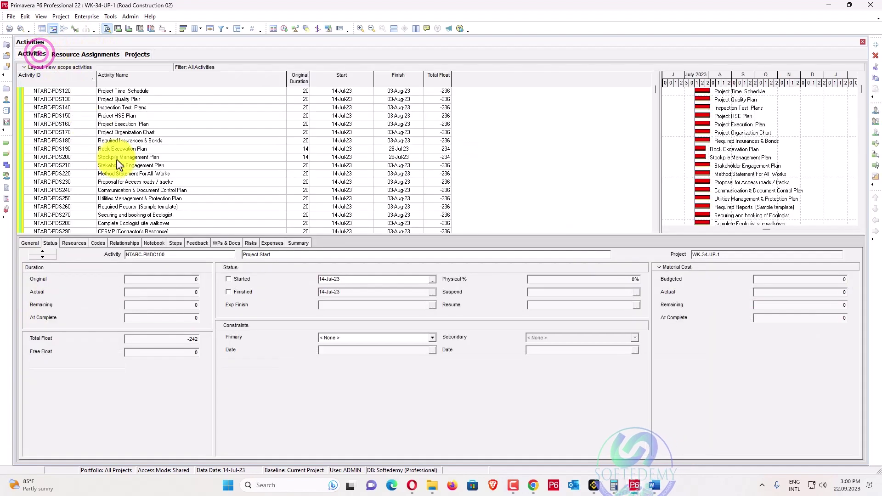
{"action": "key", "text": "F9"}
{"action": "left_click", "coordinate": [352, 232]}
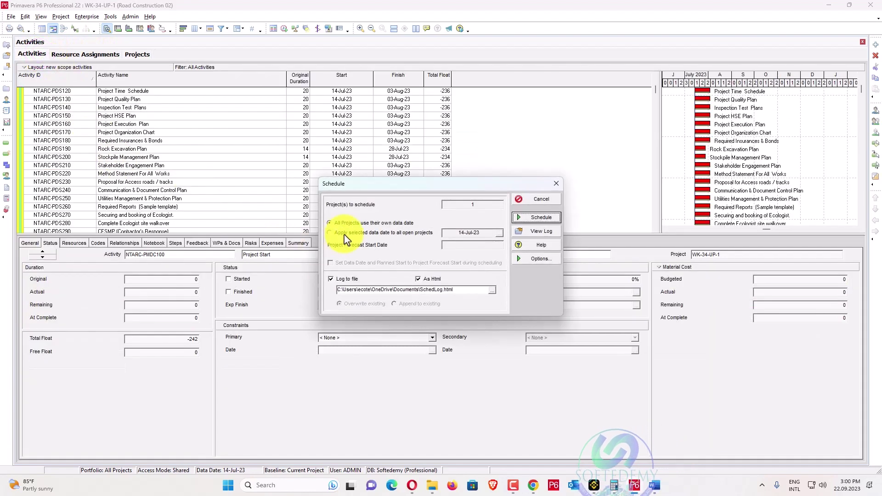
Step: Set the data date to 23-Oct-22 and schedule project WK-34-UP-1
{"action": "left_click", "coordinate": [500, 234]}
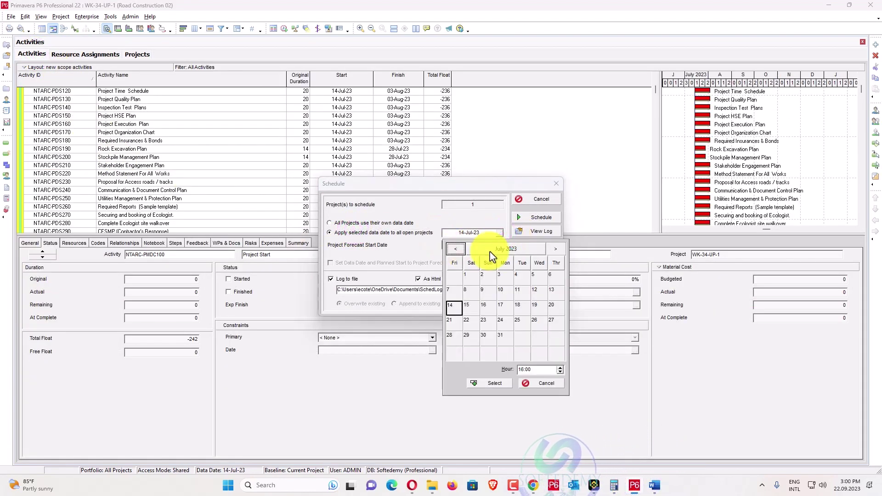
{"action": "left_click", "coordinate": [456, 251]}
{"action": "left_click", "coordinate": [490, 250]}
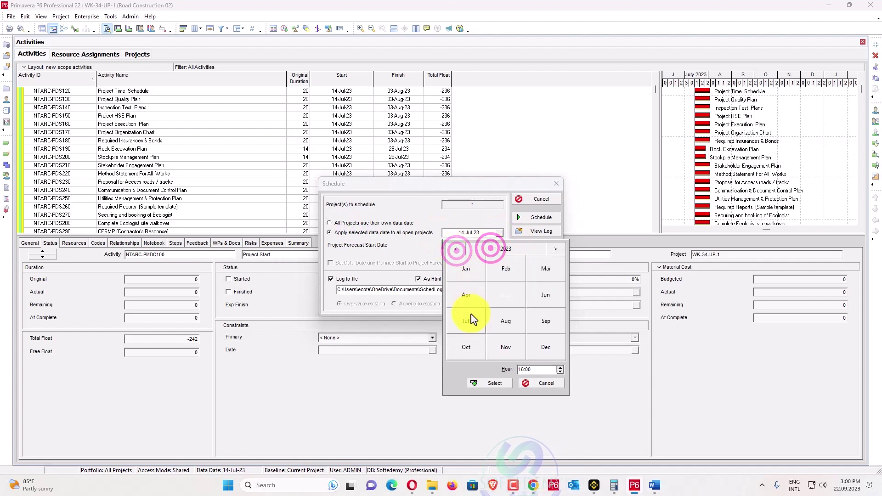
{"action": "left_click", "coordinate": [473, 351]}
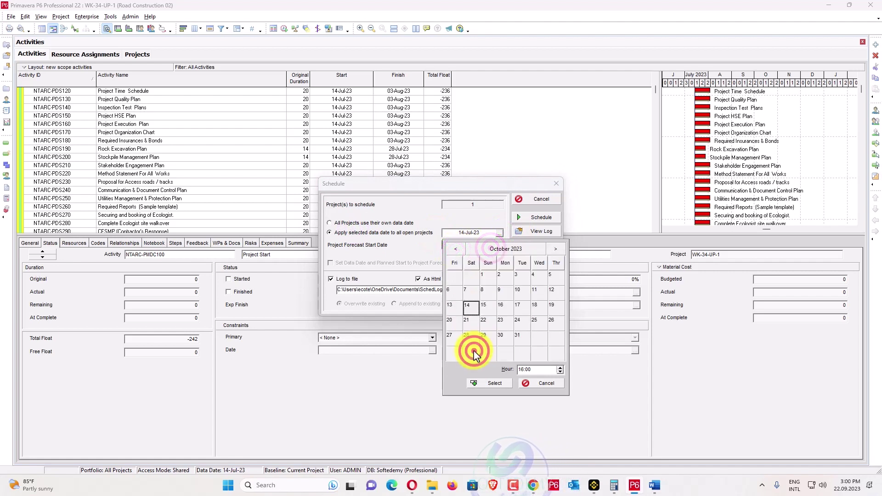
{"action": "left_click", "coordinate": [505, 320]}
{"action": "left_click", "coordinate": [496, 249]}
{"action": "left_click", "coordinate": [457, 245]}
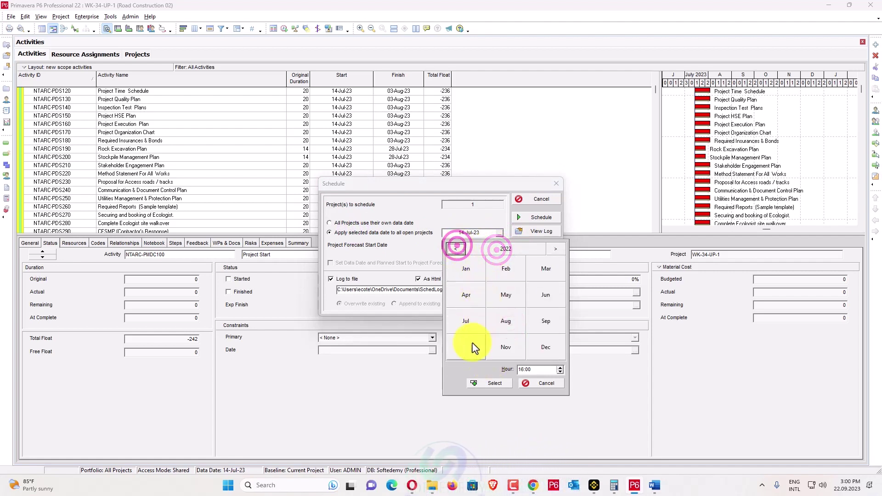
{"action": "left_click", "coordinate": [466, 346]}
{"action": "left_click", "coordinate": [490, 382]}
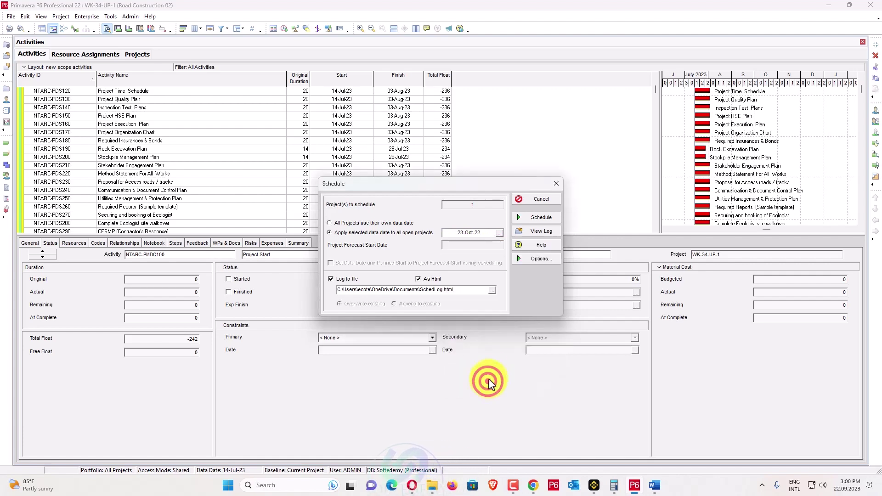
{"action": "left_click", "coordinate": [541, 217]}
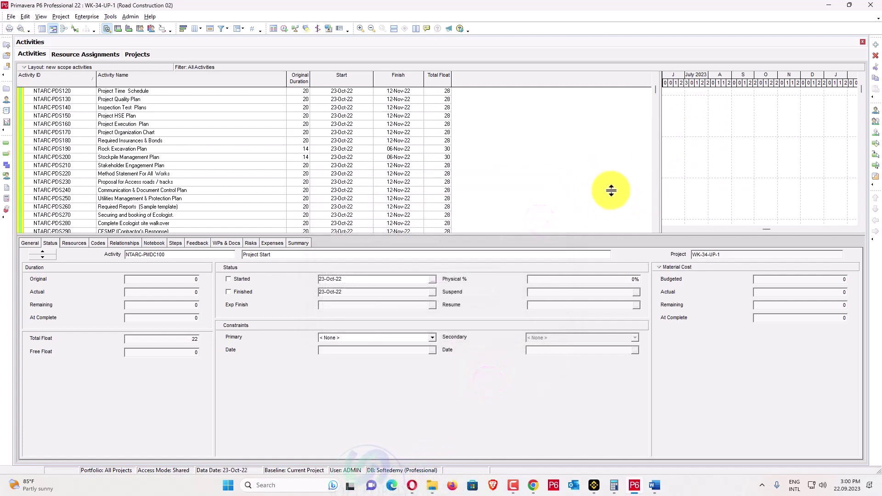
Step: Check the rescheduled finish date of WK-34-UP-1 in its project dates and in its contractual milestones
{"action": "left_click", "coordinate": [138, 53]}
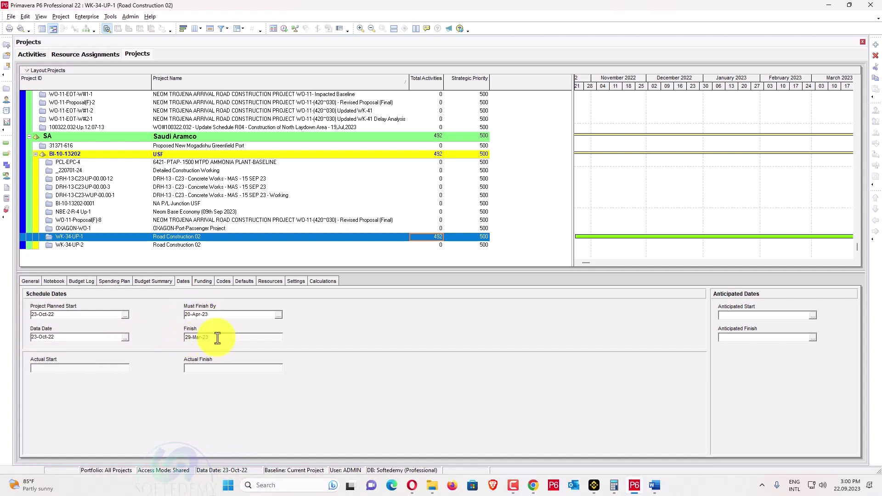
{"action": "left_click", "coordinate": [31, 54]}
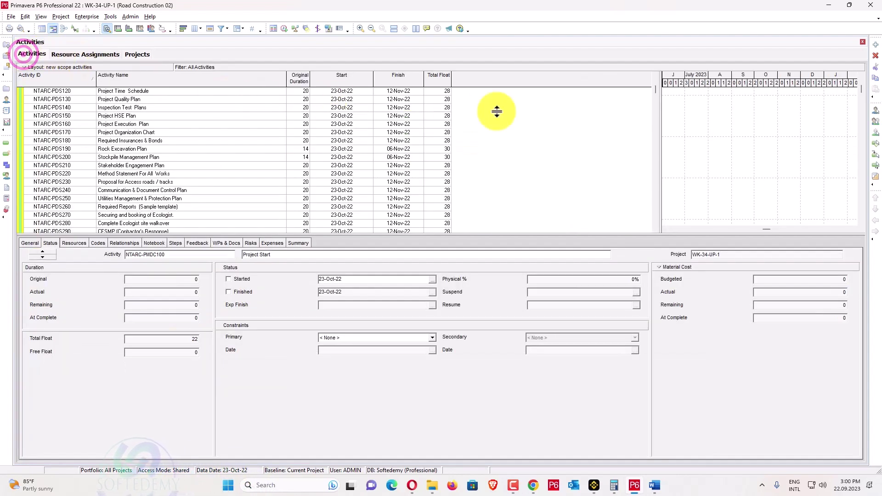
{"action": "left_click", "coordinate": [655, 88]}
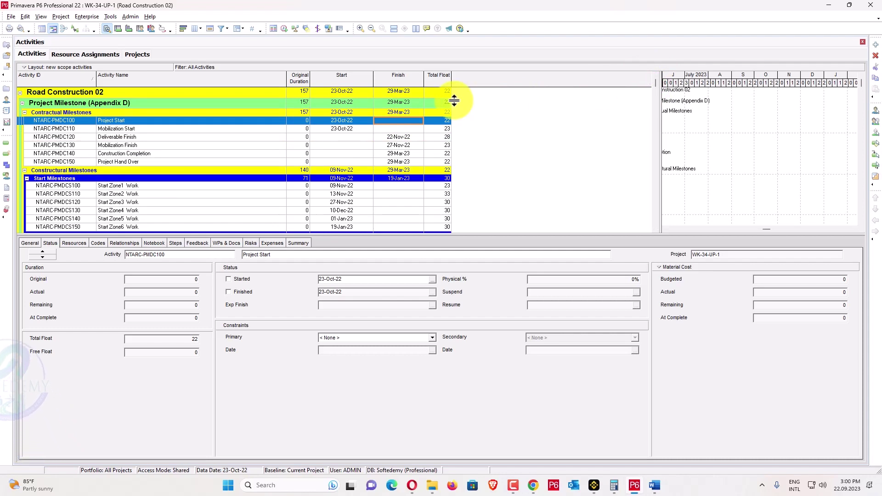
Step: Open project WK-34-UP-2 and check the finish dates and total float of its milestones
{"action": "left_click", "coordinate": [137, 54]}
{"action": "left_click", "coordinate": [193, 262]}
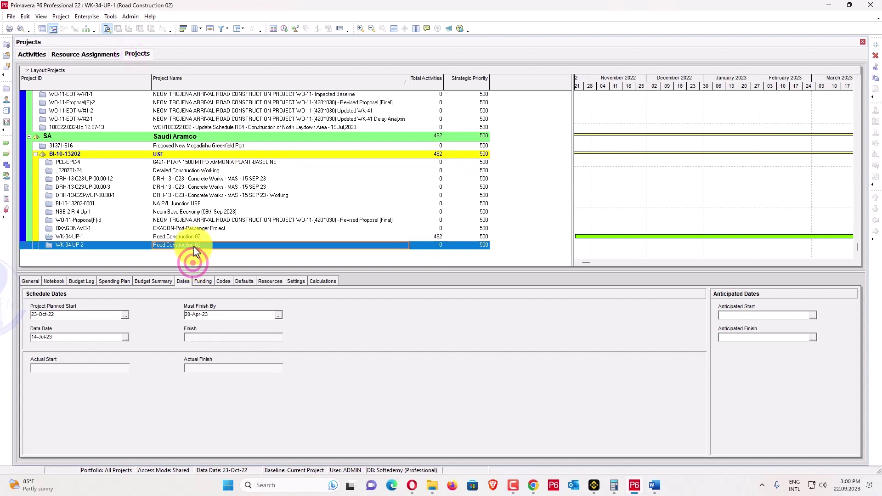
{"action": "right_click", "coordinate": [194, 250]}
{"action": "left_click", "coordinate": [259, 19]}
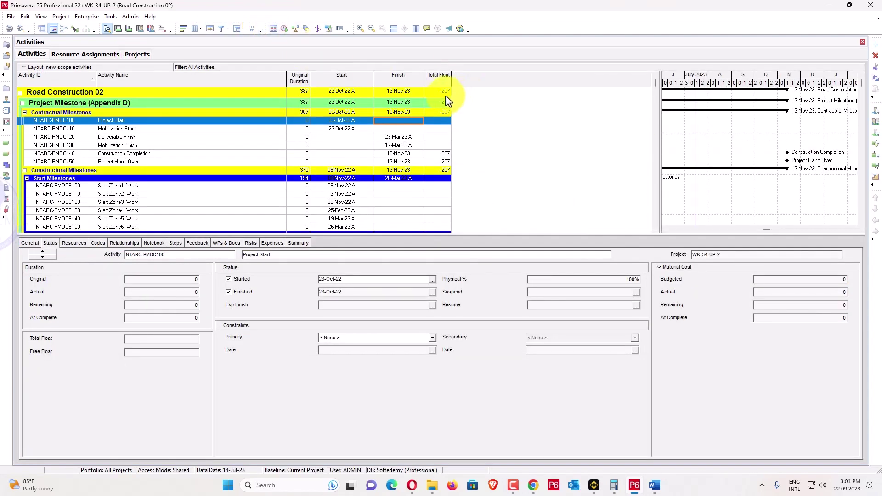
Step: Reopen project WK-34-UP-1 and review the dates and total float of its milestones and project deliverables
{"action": "left_click", "coordinate": [132, 54]}
{"action": "scroll", "coordinate": [212, 257], "scroll_direction": "down", "scroll_amount": 15}
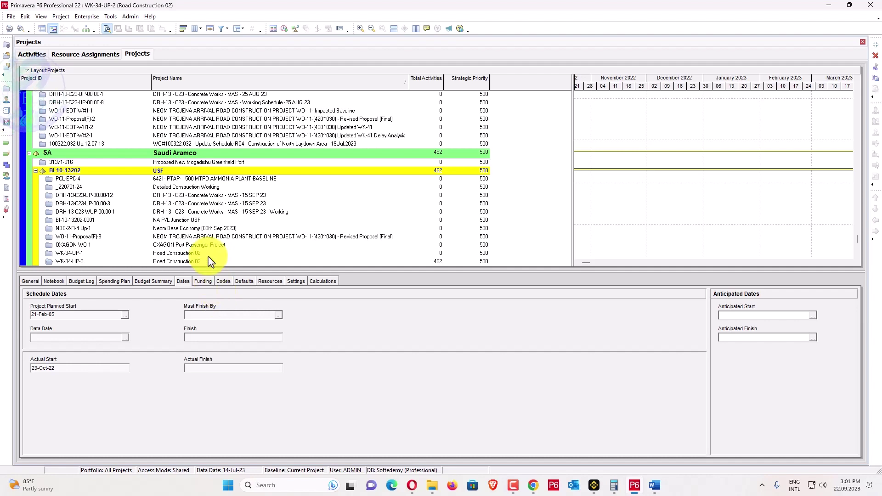
{"action": "scroll", "coordinate": [207, 250], "scroll_direction": "down", "scroll_amount": 1}
{"action": "right_click", "coordinate": [200, 239]}
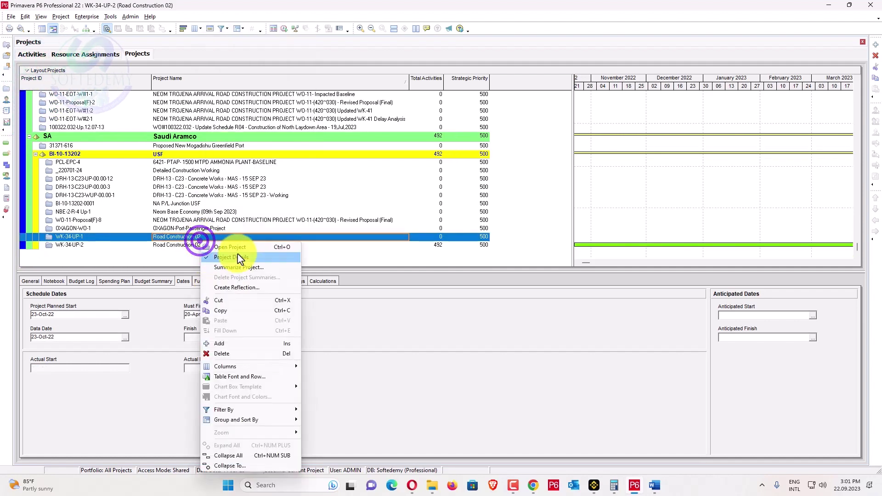
{"action": "left_click", "coordinate": [236, 248]}
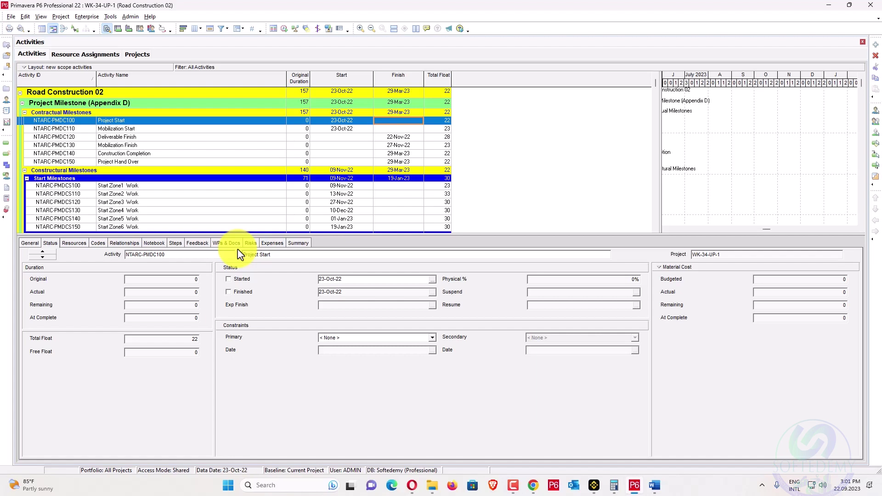
{"action": "scroll", "coordinate": [451, 147], "scroll_direction": "up", "scroll_amount": 10}
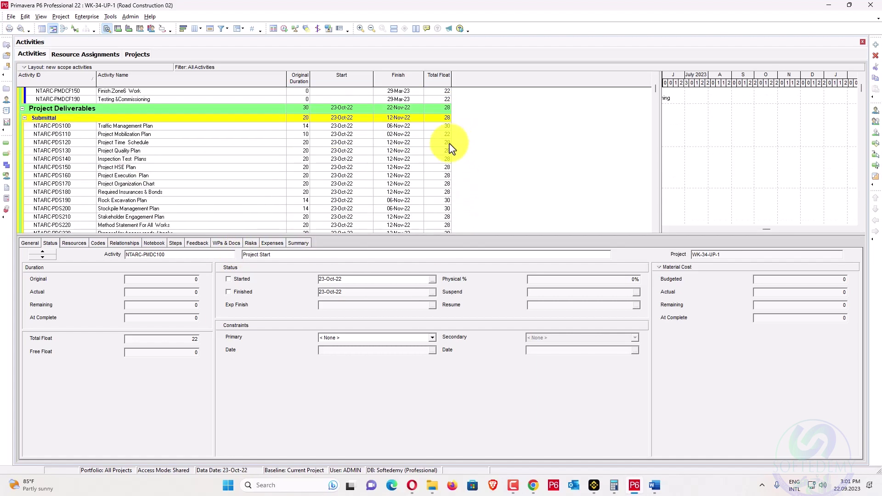
{"action": "left_click_drag", "start_coordinate": [656, 90], "coordinate": [657, 77]}
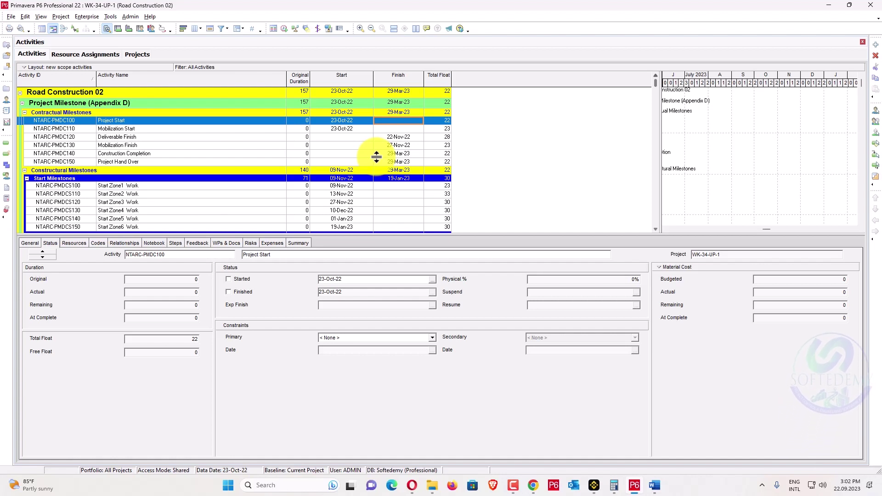
Step: Display the resource assignments of WK-34-UP-1 and reschedule the project with its current data date
{"action": "left_click", "coordinate": [101, 55]}
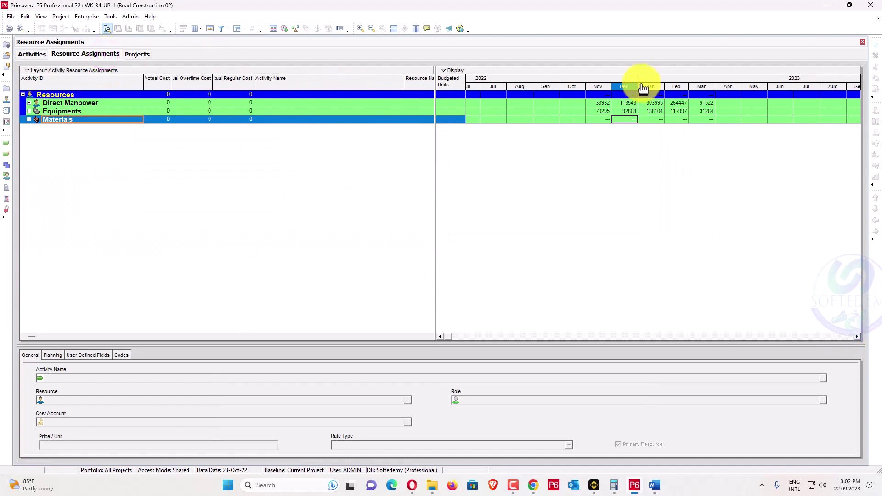
{"action": "key", "text": "F9"}
{"action": "key", "text": "Return"}
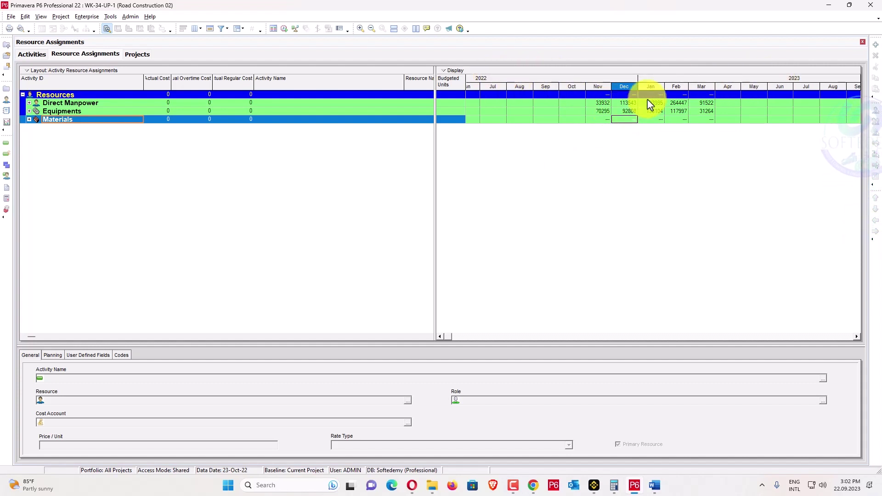
Step: Open project WK-34-UP-2 and examine the monthly manpower and equipment units in its resource assignments through 2023
{"action": "left_click", "coordinate": [137, 54]}
{"action": "left_click", "coordinate": [202, 263]}
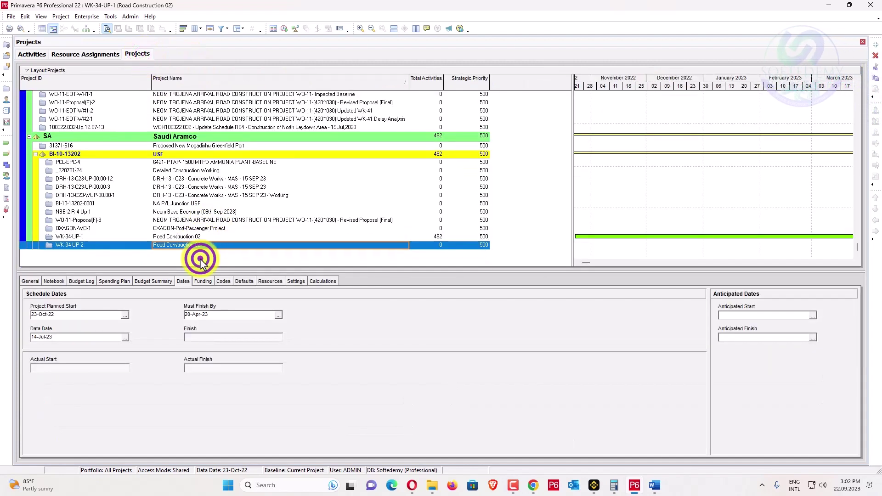
{"action": "right_click", "coordinate": [197, 254]}
{"action": "left_click", "coordinate": [261, 40]}
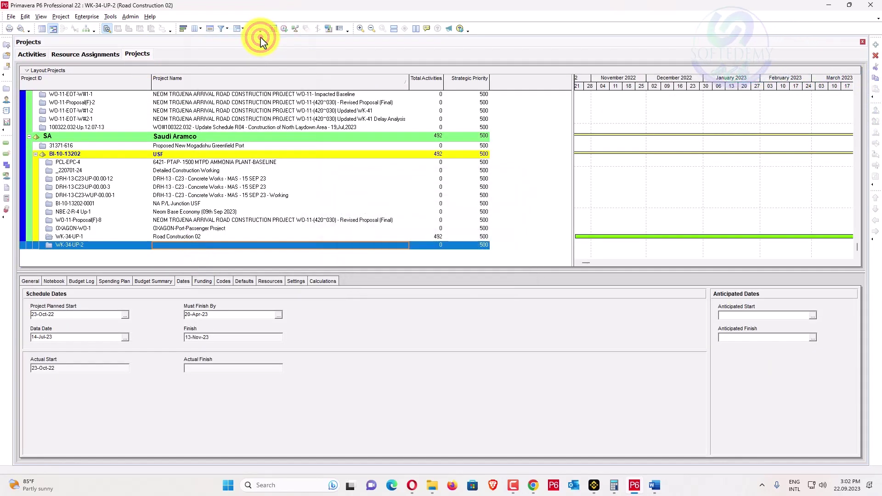
{"action": "left_click", "coordinate": [90, 55]}
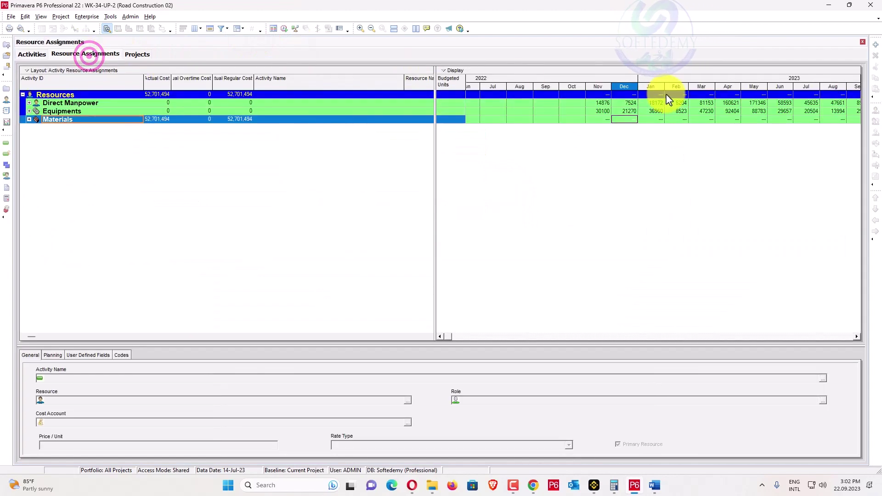
{"action": "key", "text": "F9"}
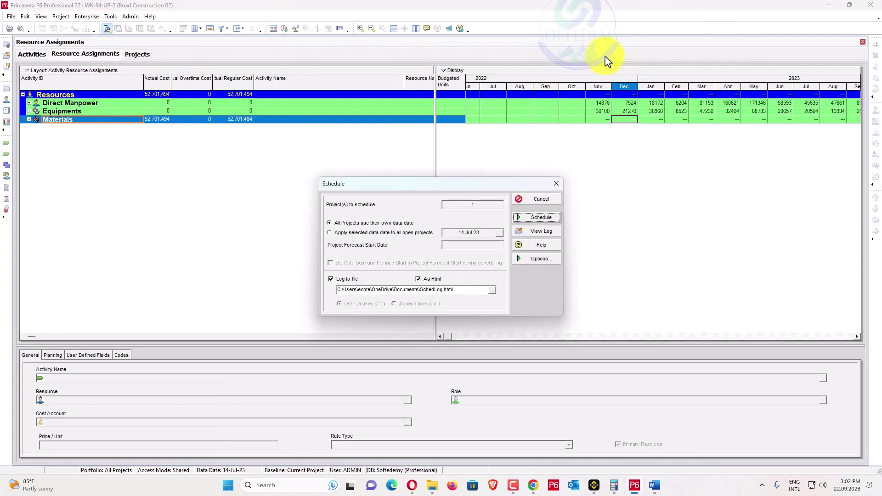
{"action": "key", "text": "Escape"}
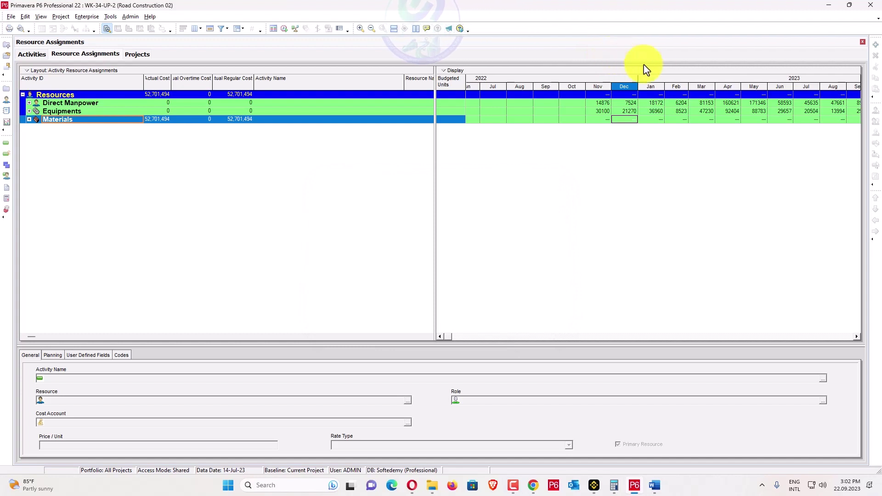
{"action": "left_click_drag", "start_coordinate": [699, 82], "coordinate": [627, 82]}
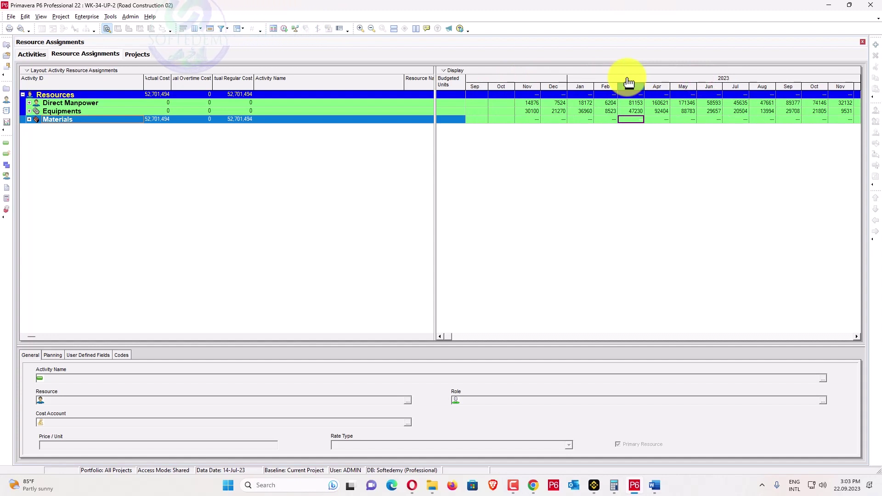
{"action": "left_click", "coordinate": [628, 84]}
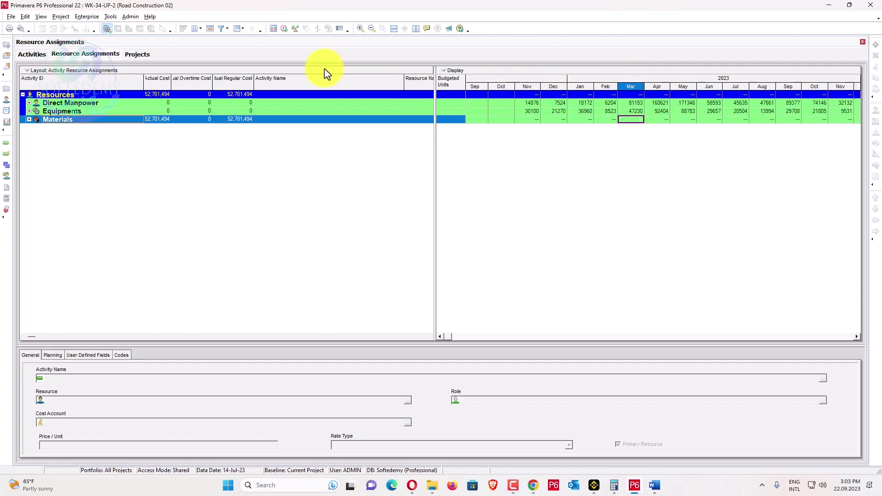
Step: Reopen project WK-34-UP-1 and compare the monthly manpower and equipment distribution in its resource assignments
{"action": "left_click", "coordinate": [133, 54]}
{"action": "left_click", "coordinate": [207, 236]}
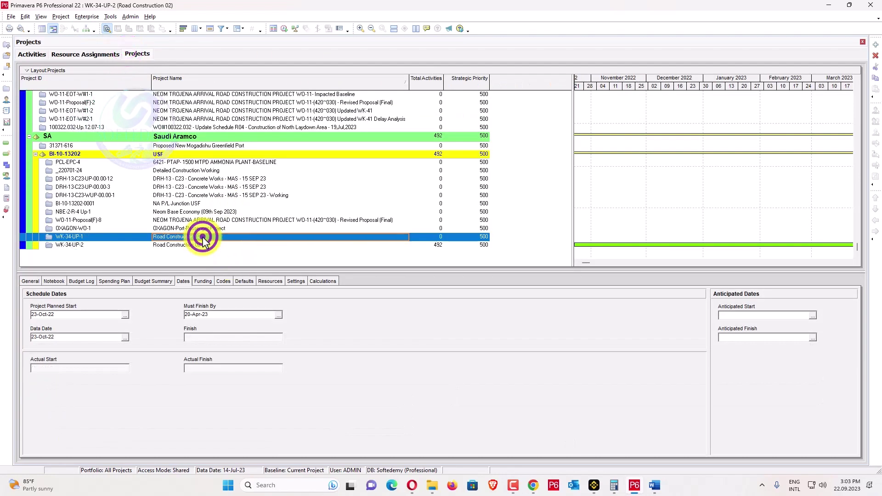
{"action": "right_click", "coordinate": [206, 237]}
{"action": "left_click", "coordinate": [235, 243]}
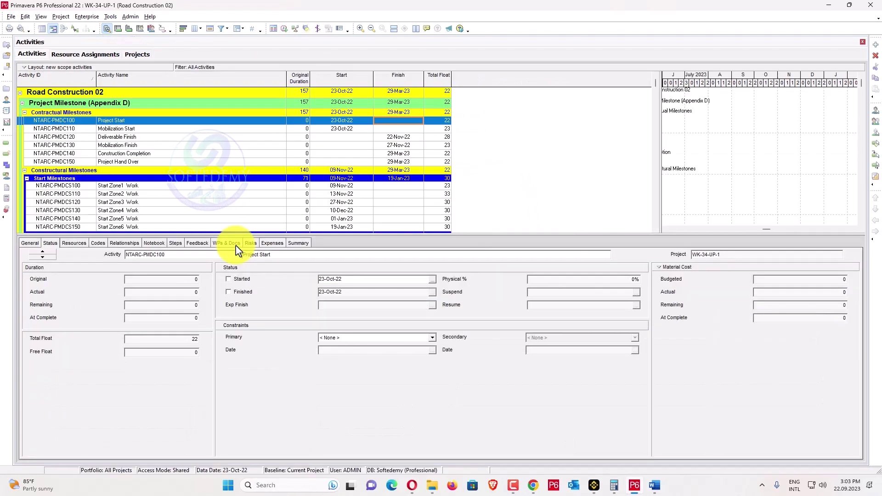
{"action": "left_click", "coordinate": [104, 55]}
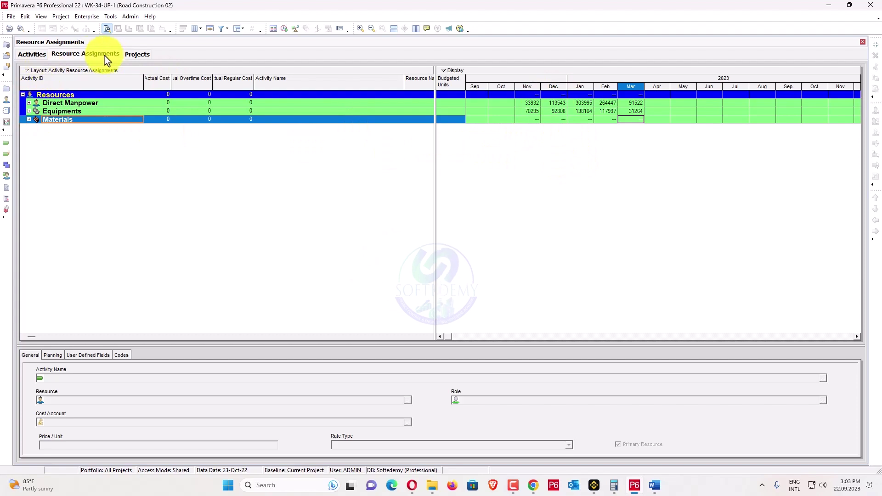
Step: Find the progressed copy WK-34-UP-2 in the projects list and open it again
{"action": "left_click", "coordinate": [133, 56]}
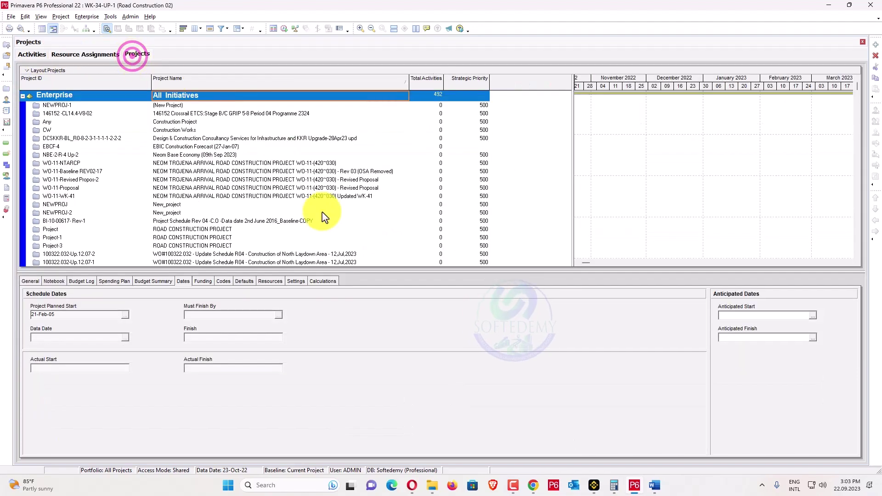
{"action": "scroll", "coordinate": [299, 211], "scroll_direction": "down", "scroll_amount": 10}
{"action": "scroll", "coordinate": [304, 202], "scroll_direction": "down", "scroll_amount": 2}
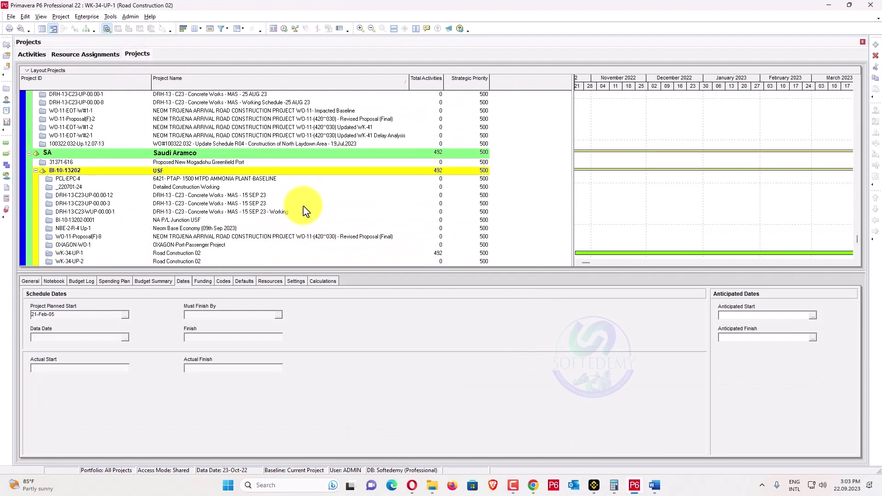
{"action": "left_click", "coordinate": [278, 262]}
{"action": "right_click", "coordinate": [278, 264]}
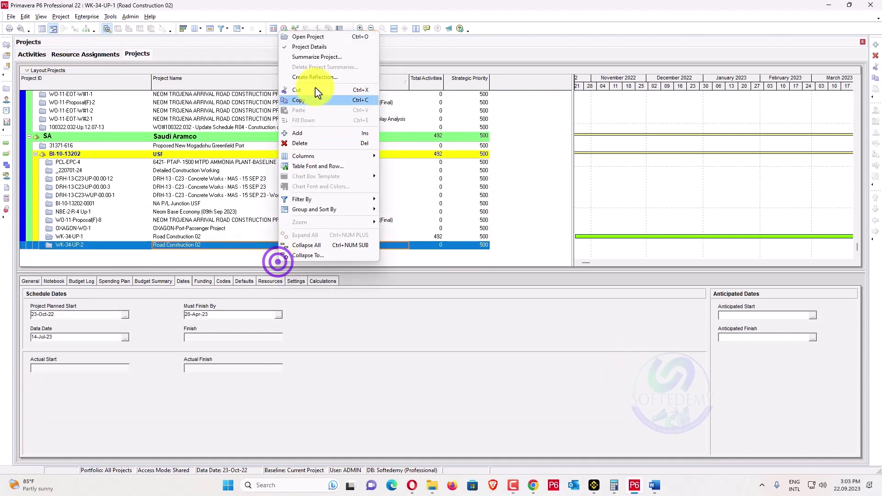
{"action": "left_click", "coordinate": [335, 34]}
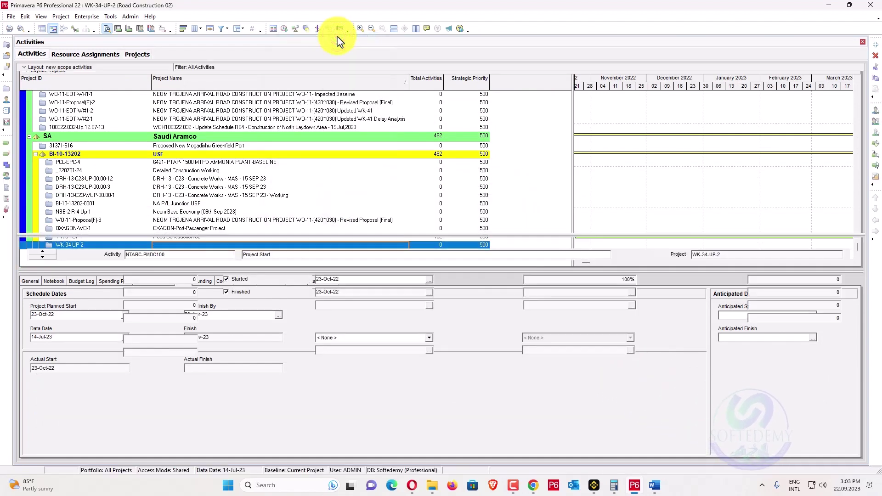
Step: Open projects WK-34-UP-1 and WK-34-UP-2 together from the projects list
{"action": "left_click", "coordinate": [130, 54]}
{"action": "scroll", "coordinate": [214, 237], "scroll_direction": "up", "scroll_amount": 5}
{"action": "scroll", "coordinate": [214, 237], "scroll_direction": "down", "scroll_amount": 10}
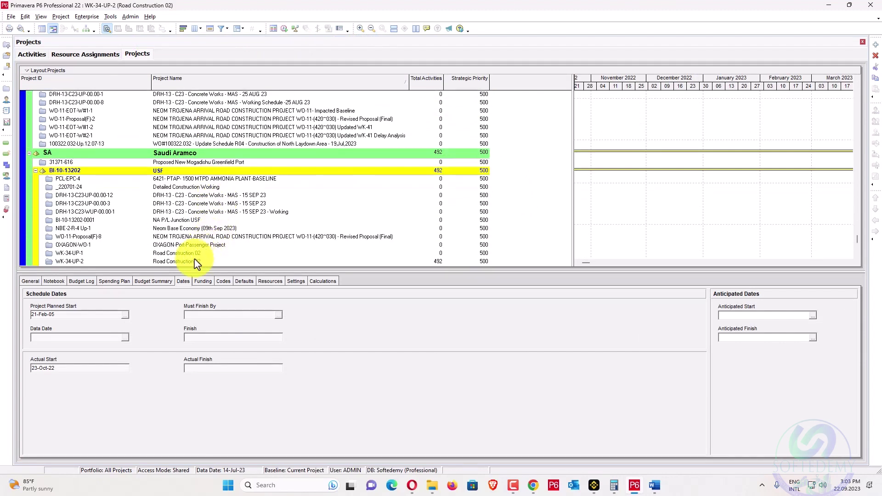
{"action": "left_click", "coordinate": [197, 262]}
{"action": "scroll", "coordinate": [193, 255], "scroll_direction": "up", "scroll_amount": 1}
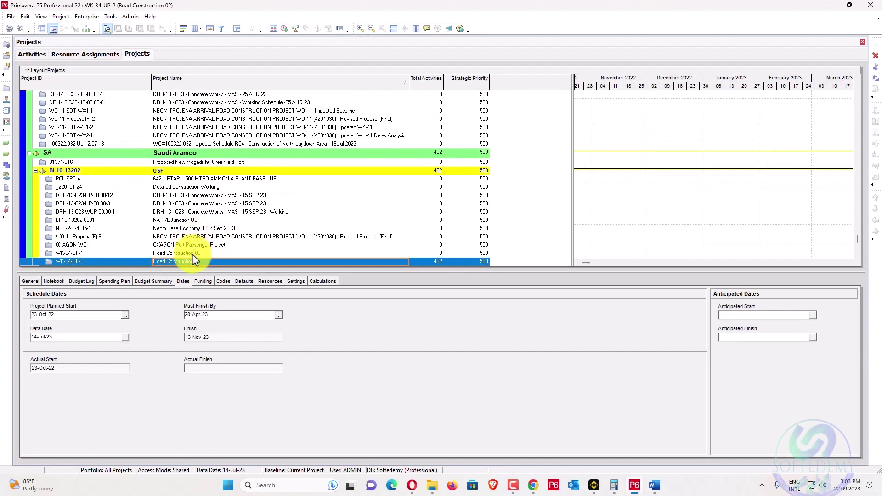
{"action": "left_click", "coordinate": [193, 253], "text": "ctrl"}
{"action": "right_click", "coordinate": [193, 252]}
{"action": "left_click", "coordinate": [242, 45]}
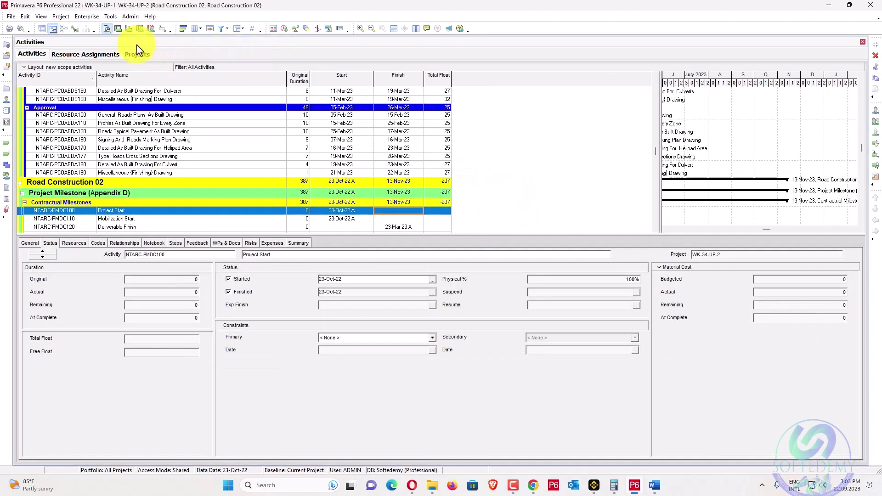
Step: Display the resource assignments of both projects and turn on grand totals in their grouping
{"action": "left_click", "coordinate": [78, 54]}
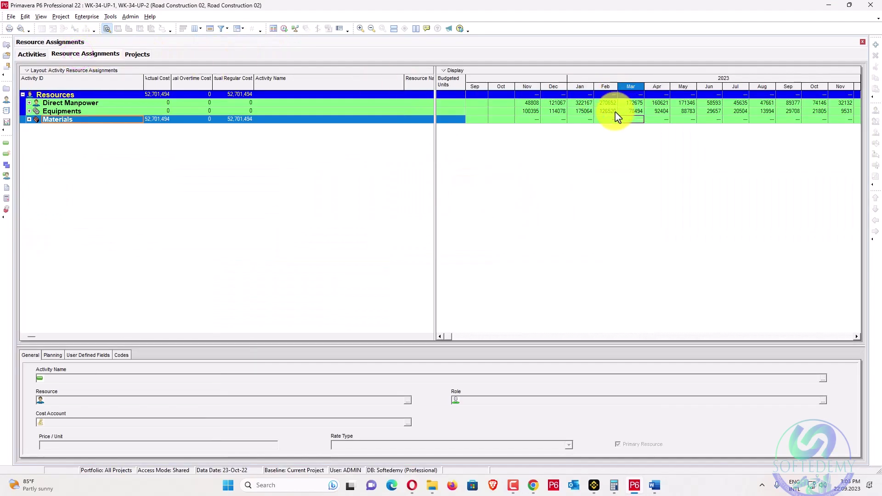
{"action": "right_click", "coordinate": [150, 91]}
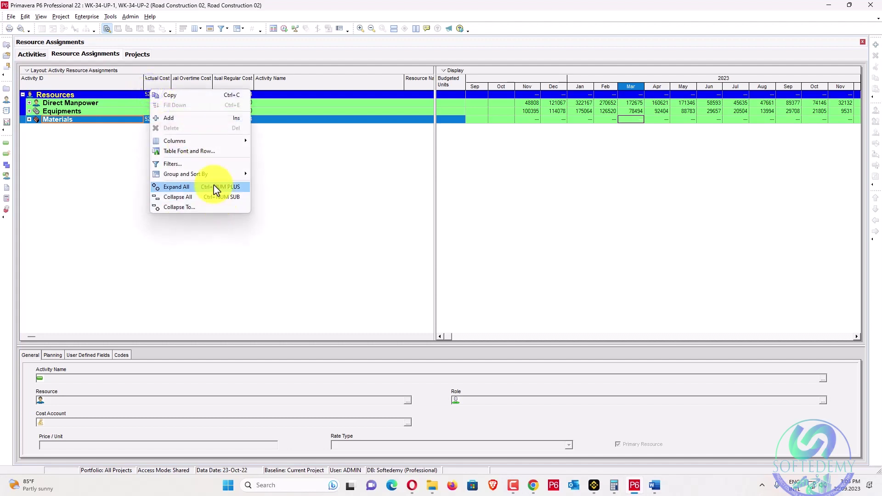
{"action": "mouse_move", "coordinate": [214, 174]}
{"action": "left_click", "coordinate": [287, 179]}
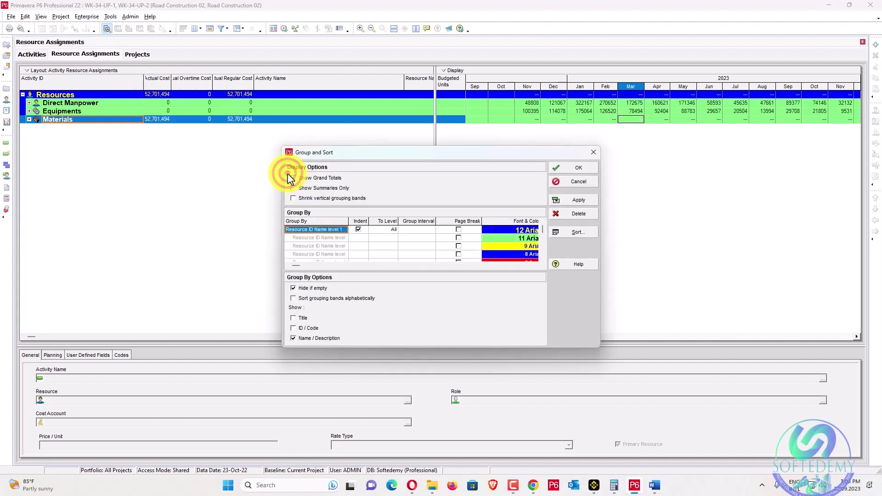
{"action": "left_click", "coordinate": [298, 179]}
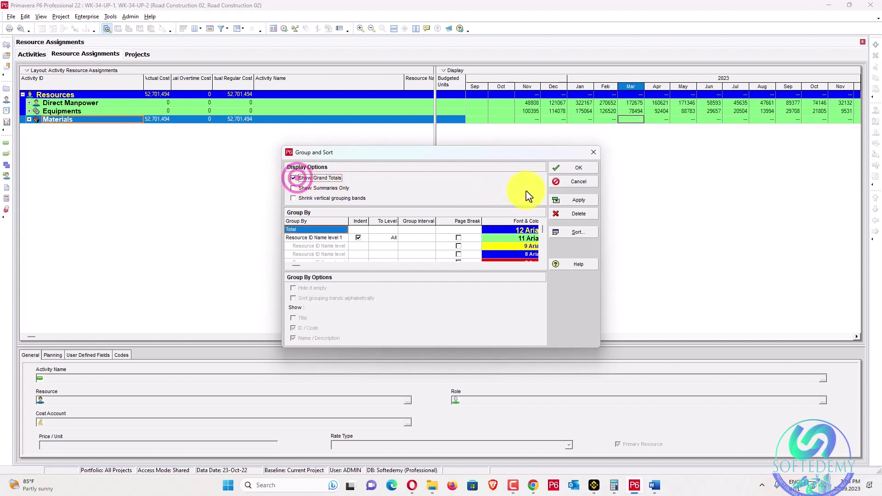
{"action": "left_click", "coordinate": [577, 200]}
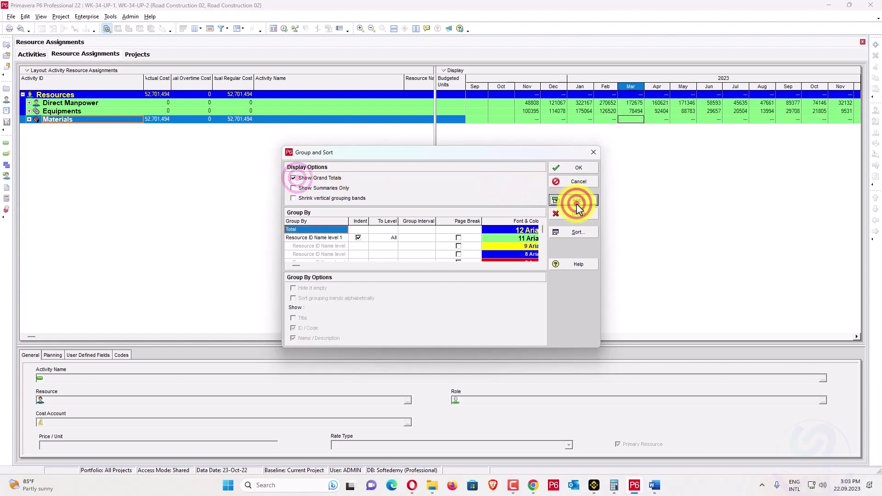
Step: Group the resource assignments first by WBS, without indent and only to level 1
{"action": "left_click", "coordinate": [309, 238]}
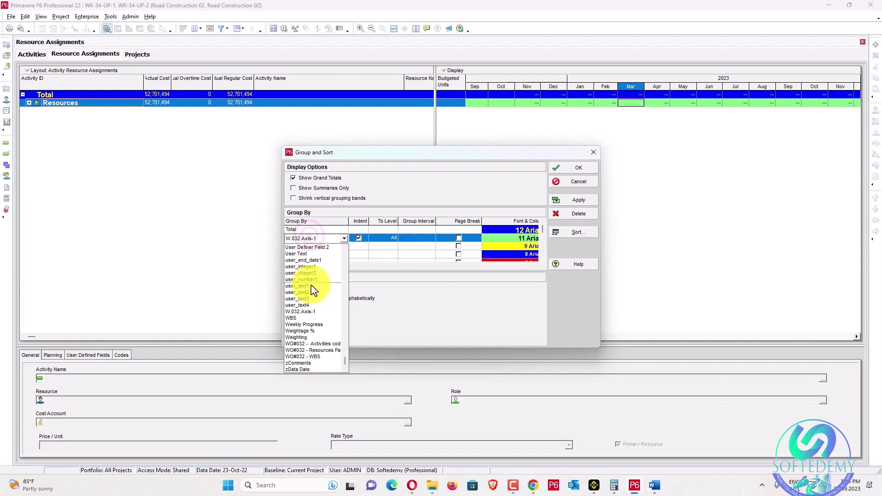
{"action": "left_click", "coordinate": [295, 318]}
{"action": "left_click", "coordinate": [359, 237]}
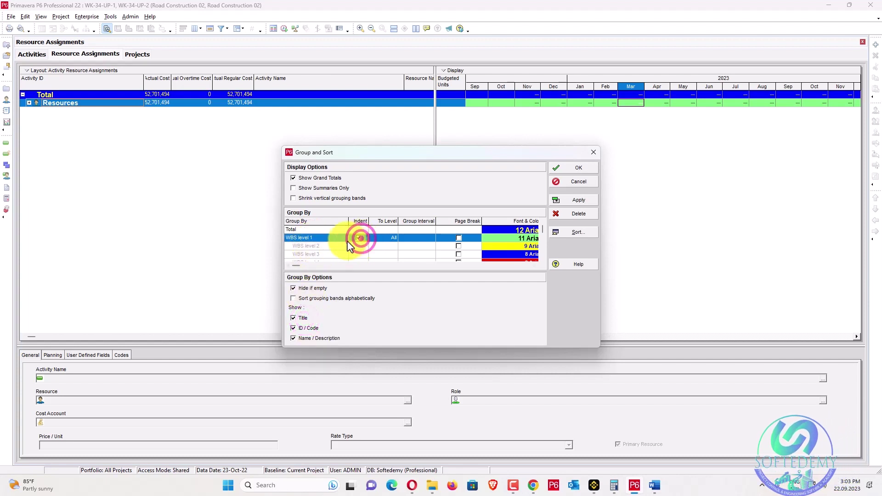
{"action": "left_click", "coordinate": [384, 238]}
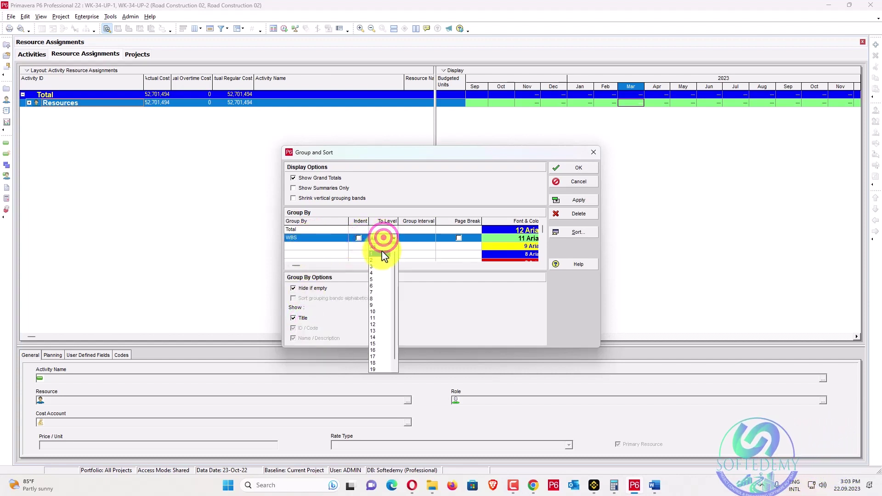
{"action": "left_click", "coordinate": [381, 253]}
Step: Add Resource Type as the second grouping below WBS and apply the grouping to the resource assignments
{"action": "left_click", "coordinate": [338, 246]}
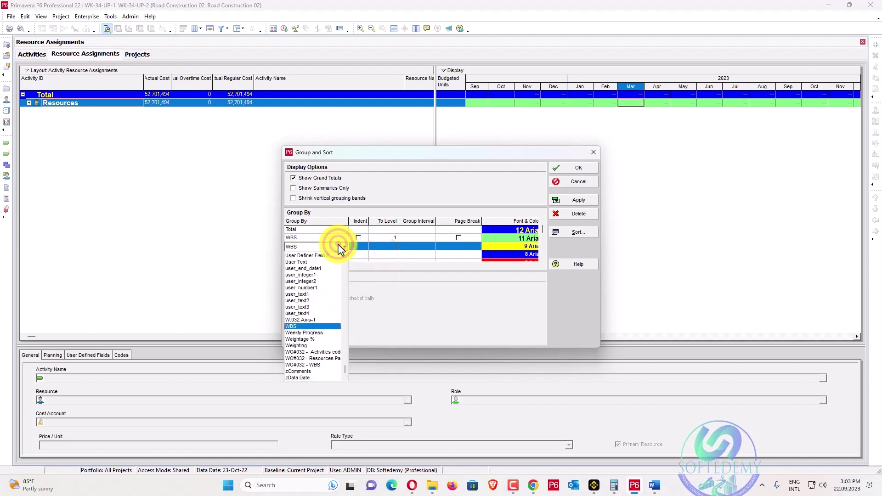
{"action": "key", "text": "r"}
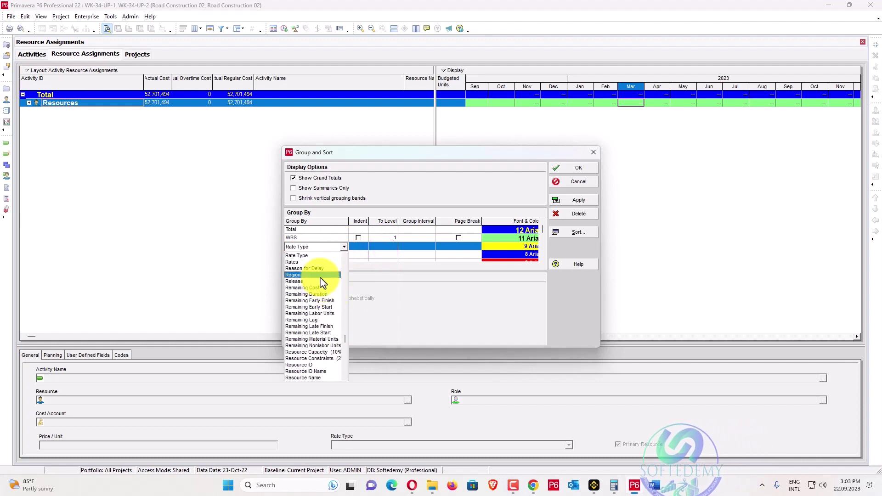
{"action": "scroll", "coordinate": [322, 283], "scroll_direction": "down", "scroll_amount": 1}
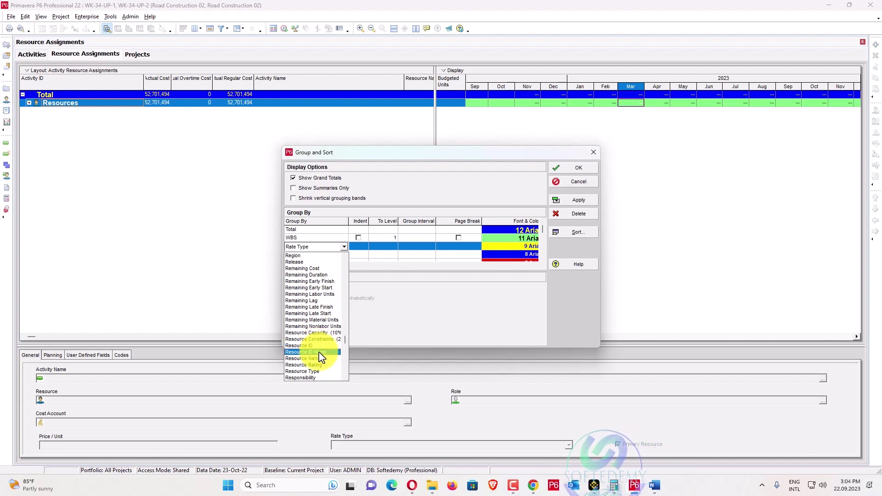
{"action": "left_click", "coordinate": [320, 371]}
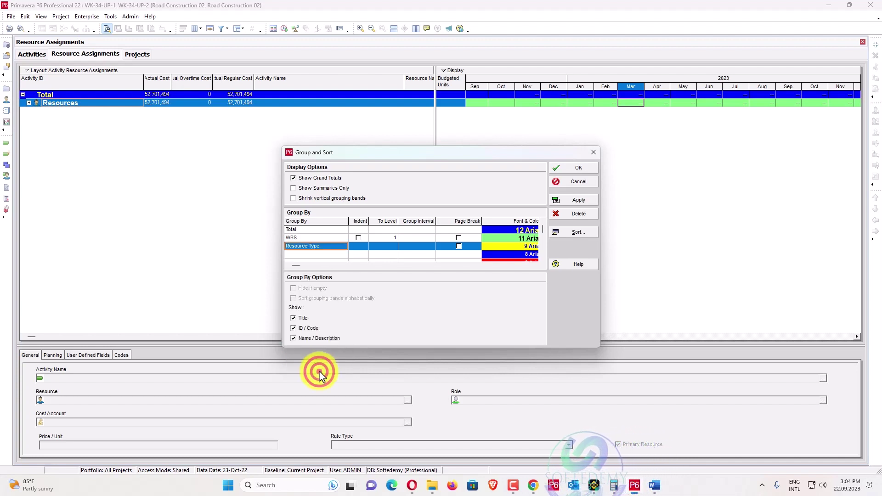
{"action": "left_click", "coordinate": [556, 200]}
{"action": "left_click", "coordinate": [572, 168]}
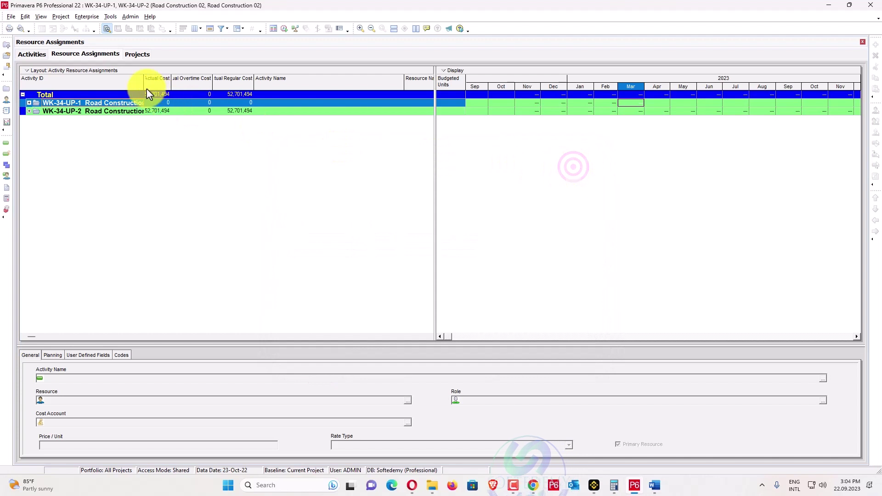
Step: Fit the Activity ID column to its contents and expand both projects to show their resource types
{"action": "double_click", "coordinate": [144, 82]}
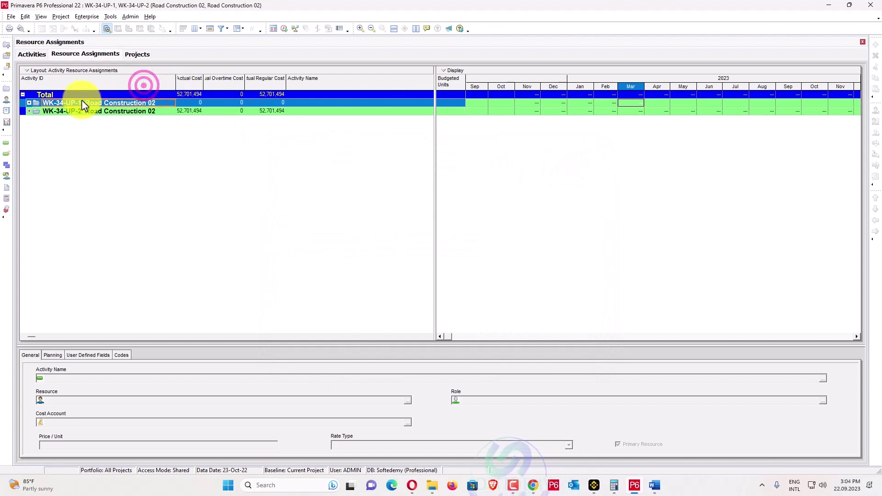
{"action": "left_click", "coordinate": [28, 103]}
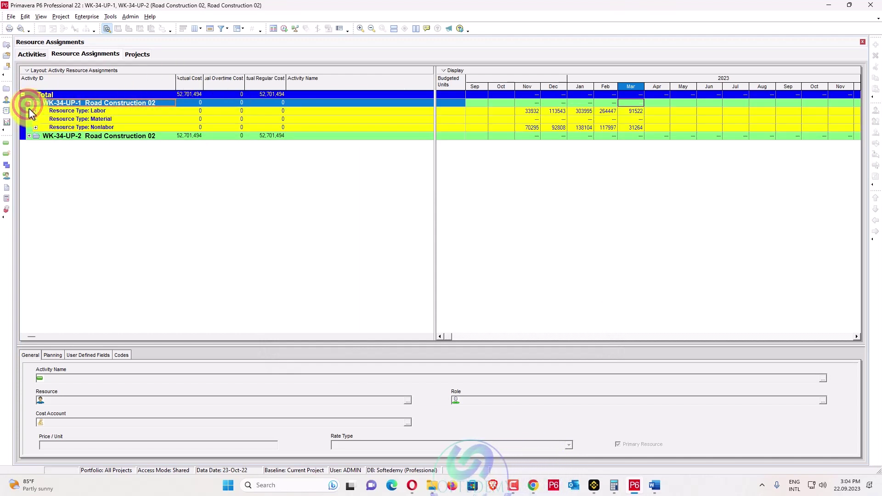
{"action": "left_click", "coordinate": [29, 136]}
{"action": "left_click", "coordinate": [29, 137]}
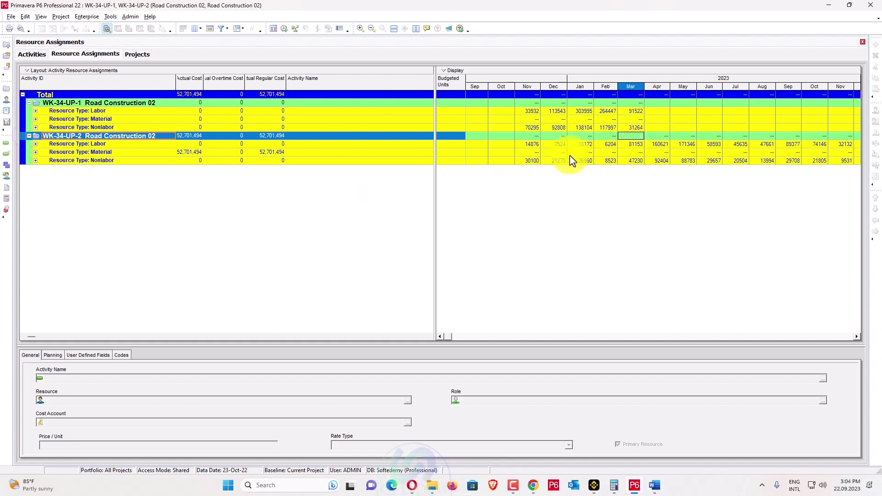